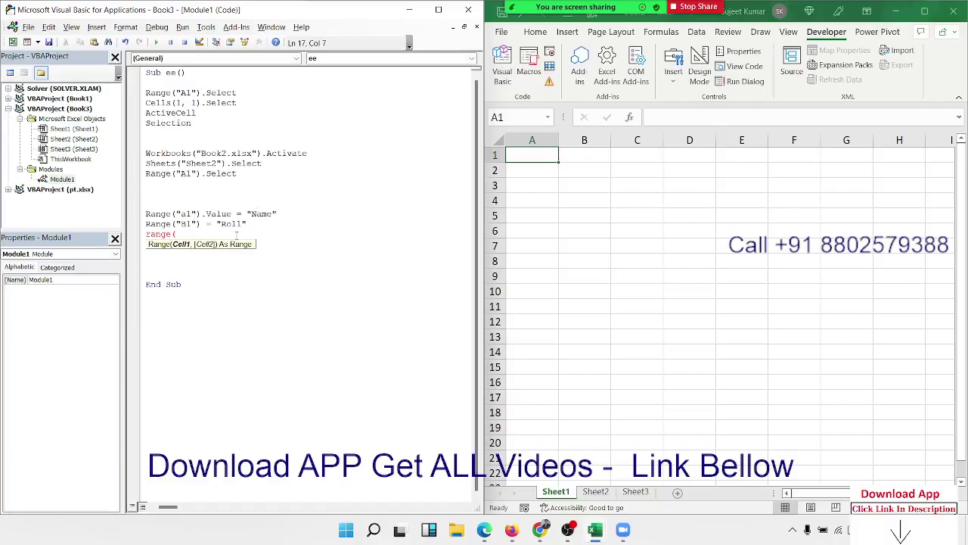
- Write Range("C1").Formula = "Marks" on line 17, below the Name and Roll lines
type("\"")
type("V")
key("BackSpace")
type("C")
type("1\").")
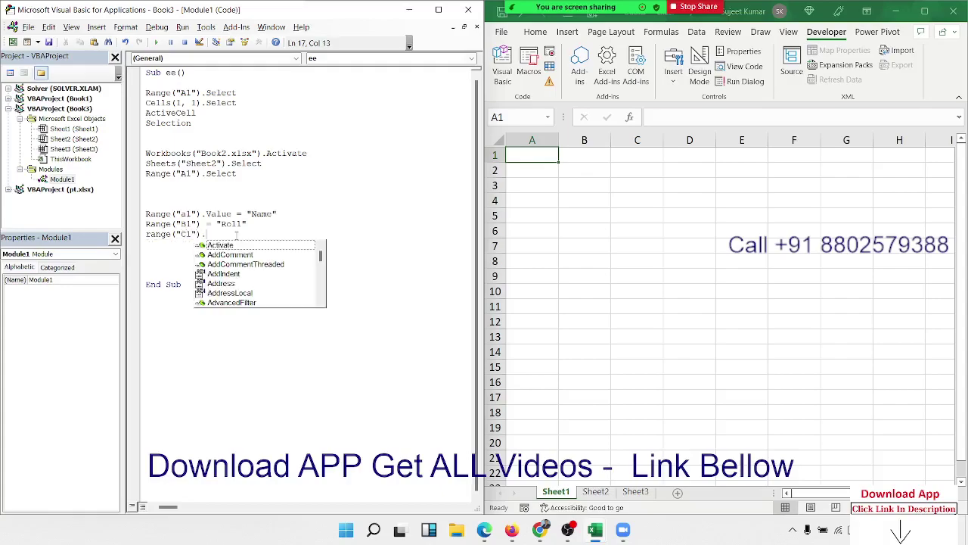
type("Value")
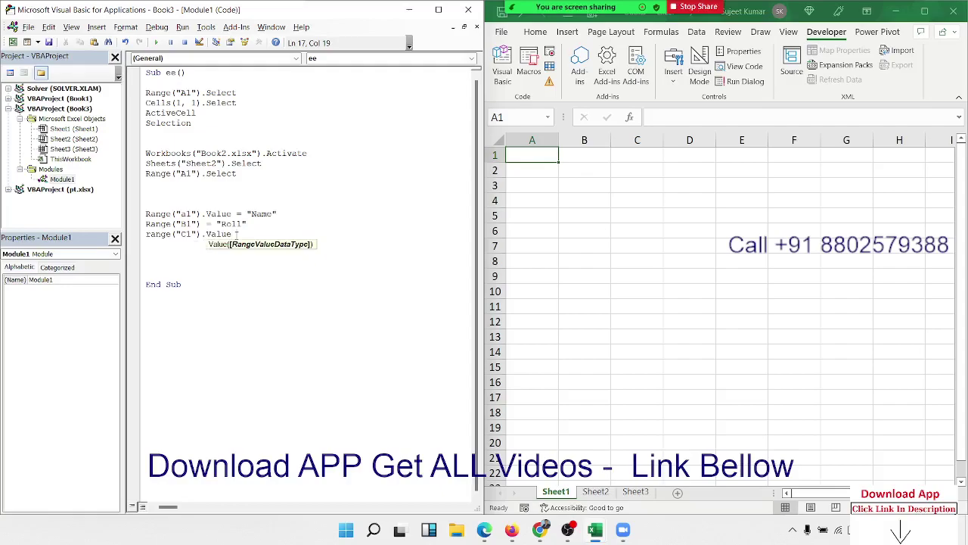
type(" = \"")
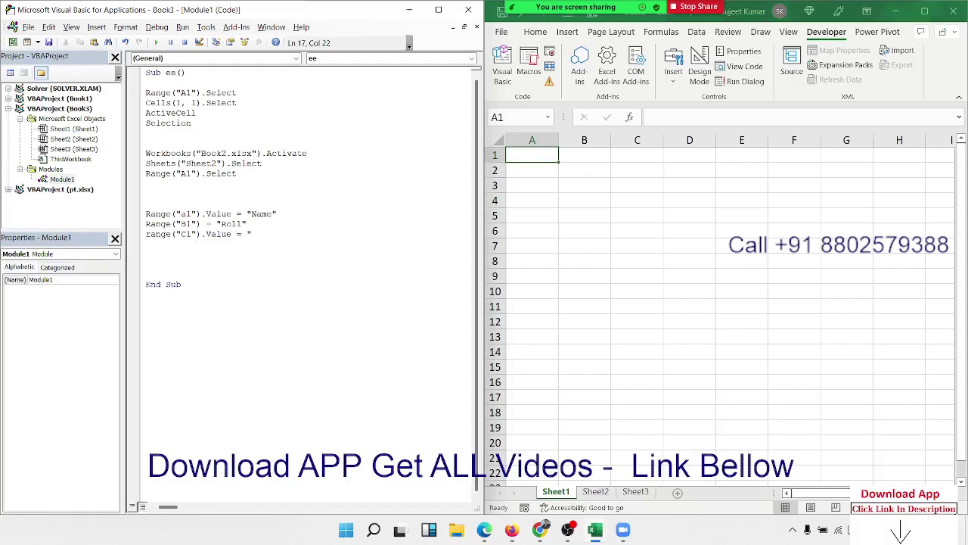
key("BackSpace")
key("BackSpace")
key("BackSpace")
key("BackSpace")
key("BackSpace")
key("BackSpace")
key("BackSpace")
type(".fo")
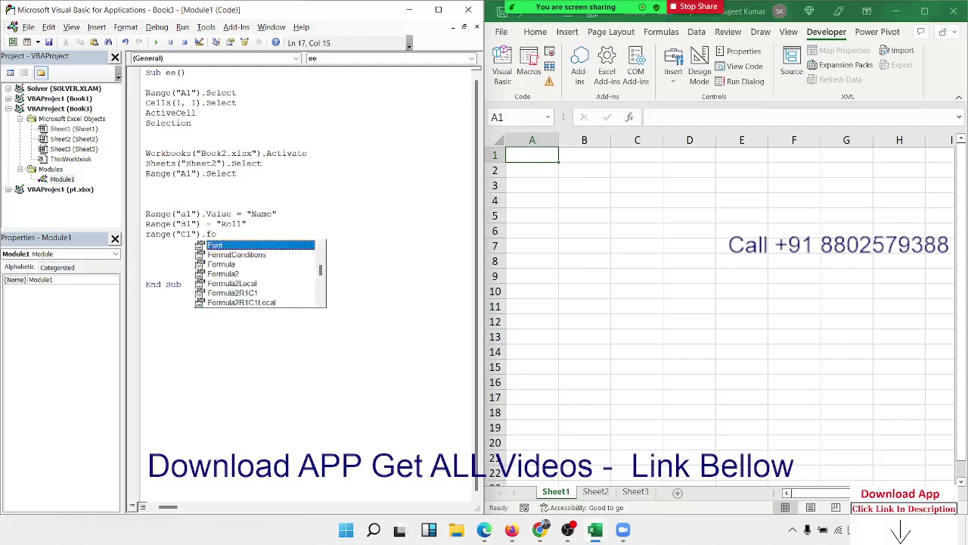
key("Down")
key("Down")
key("Tab")
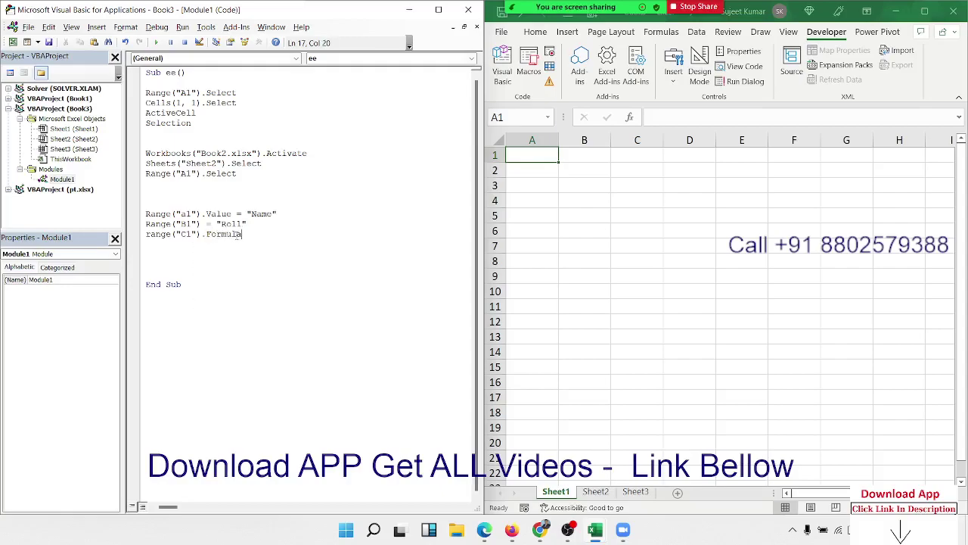
type("=")
type("\"MA")
key("BackSpace")
type("a")
type("rks")
key("Return")
key("Return")
key("Return")
key("Up")
key("Up")
key("Up")
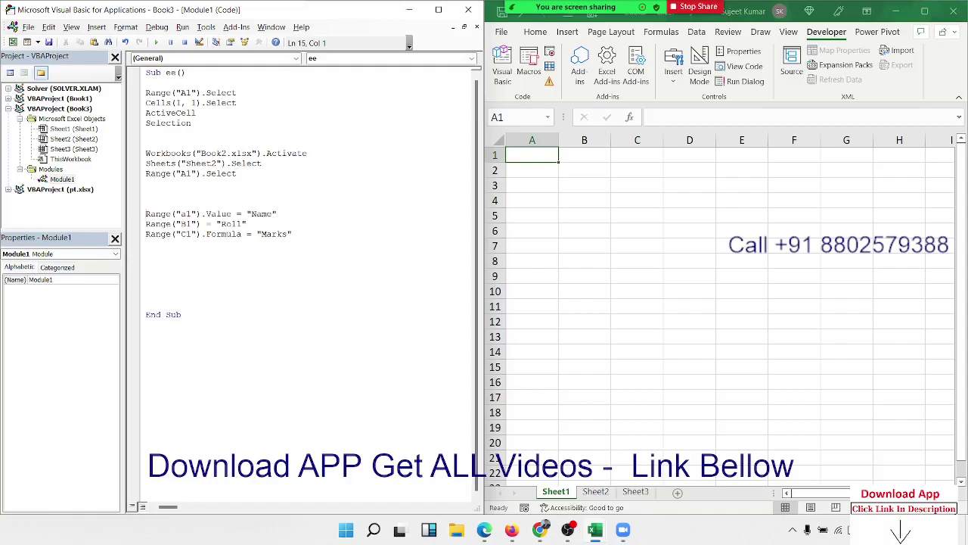
key("Up")
- Highlight the Name, Roll and Marks lines one at a time
key("shift+Down")
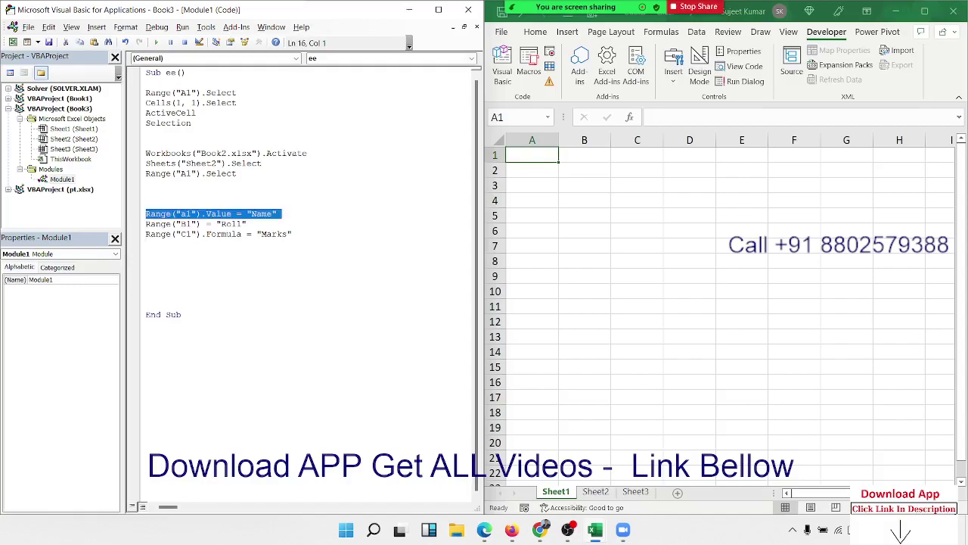
key("Down")
key("shift+Down")
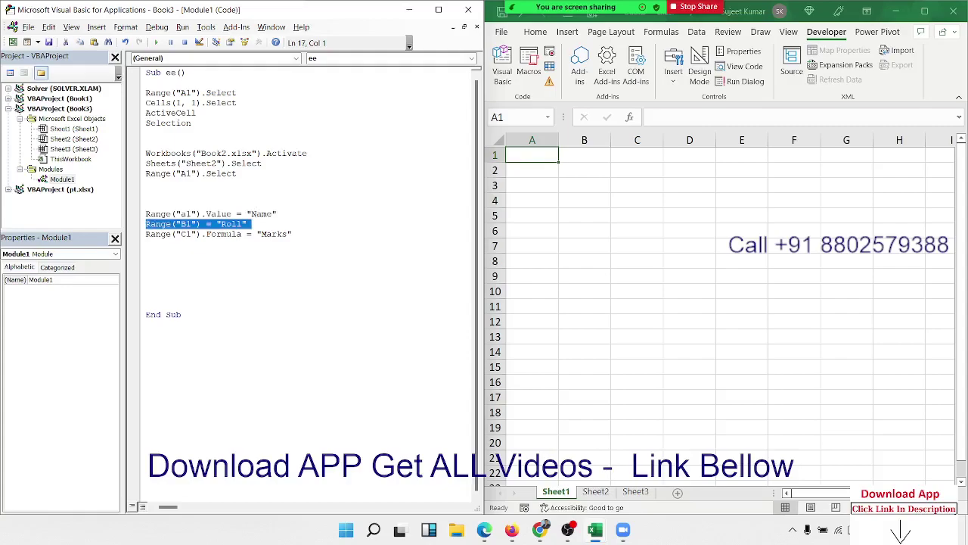
key("Down")
key("shift+Down")
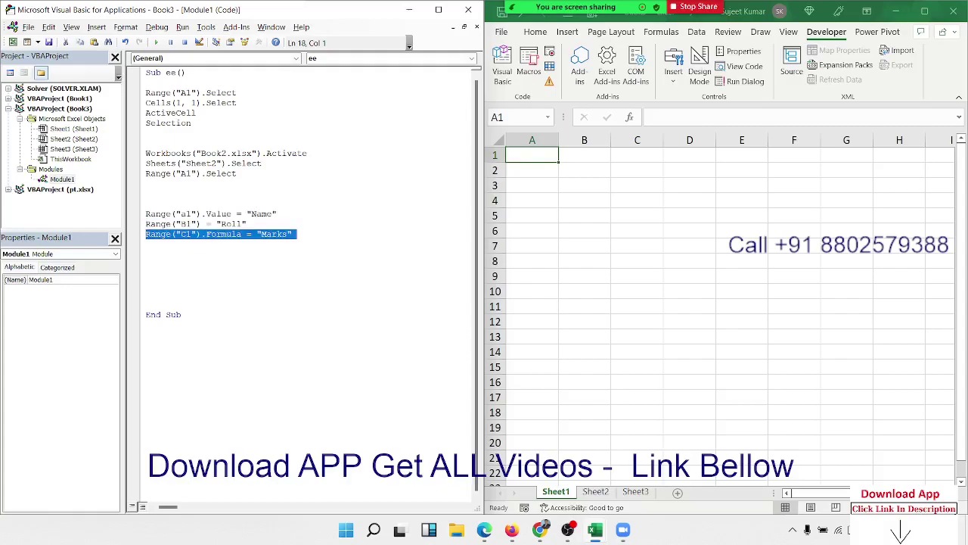
key("Up")
key("Up")
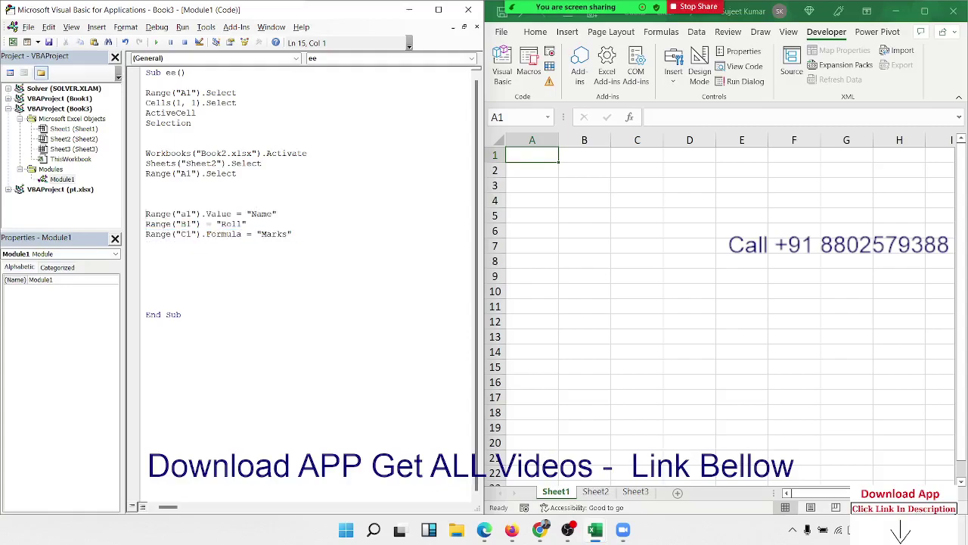
- Reselect the Roll and Marks lines, then add blank lines below the Marks line
key("shift+Down")
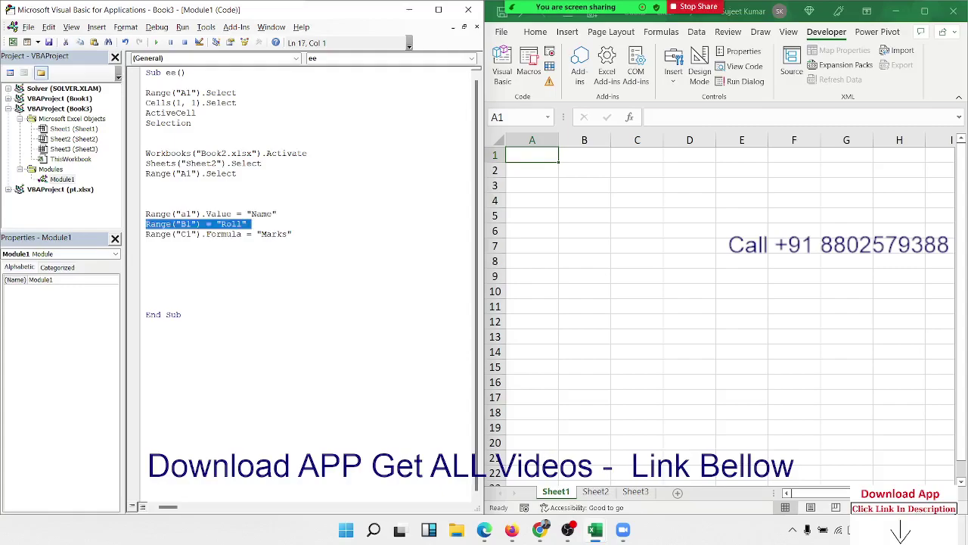
key("Right")
key("shift+Down")
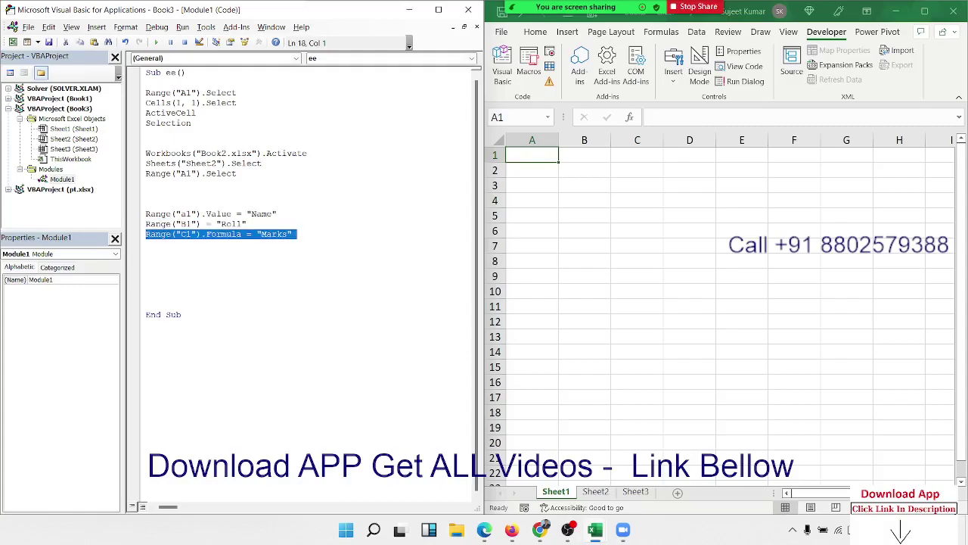
key("Right")
key("Return")
key("Return")
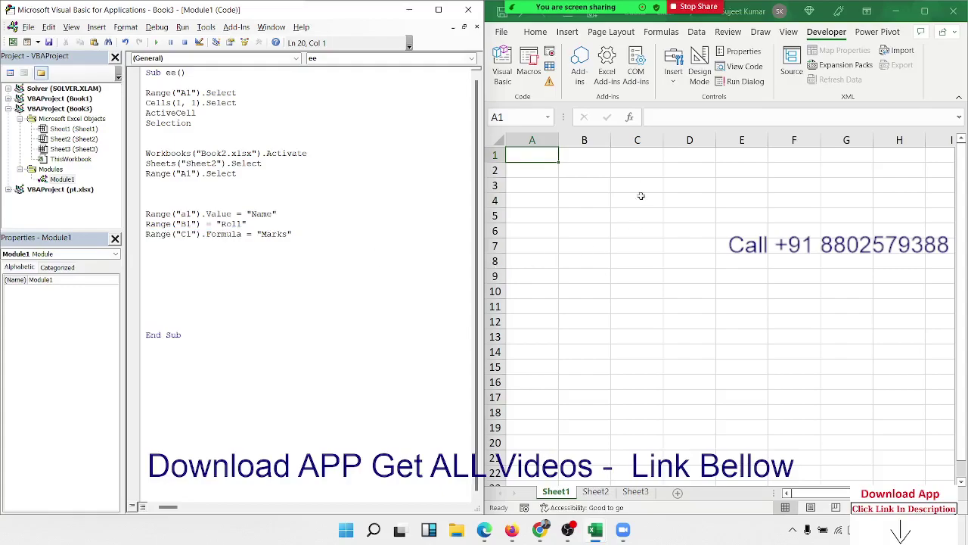
- Type range("a1").Value = range("D1").Value on blank line 20
left_click(693, 153)
left_click(543, 160)
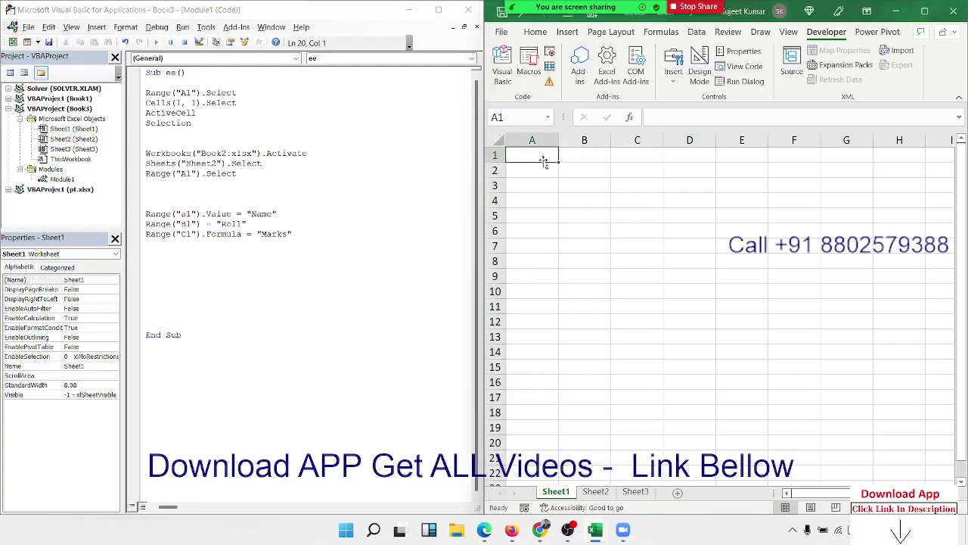
left_click(196, 260)
type("r")
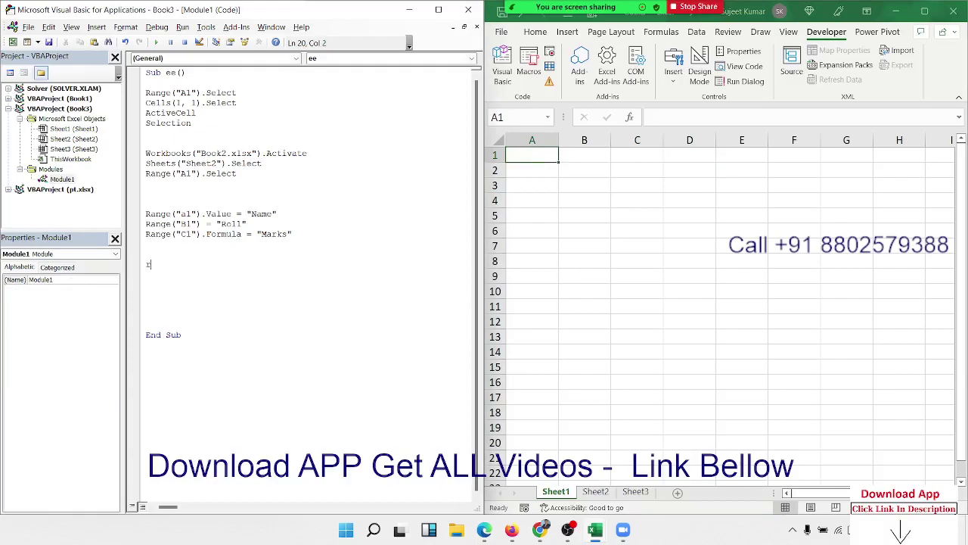
type("ange(")
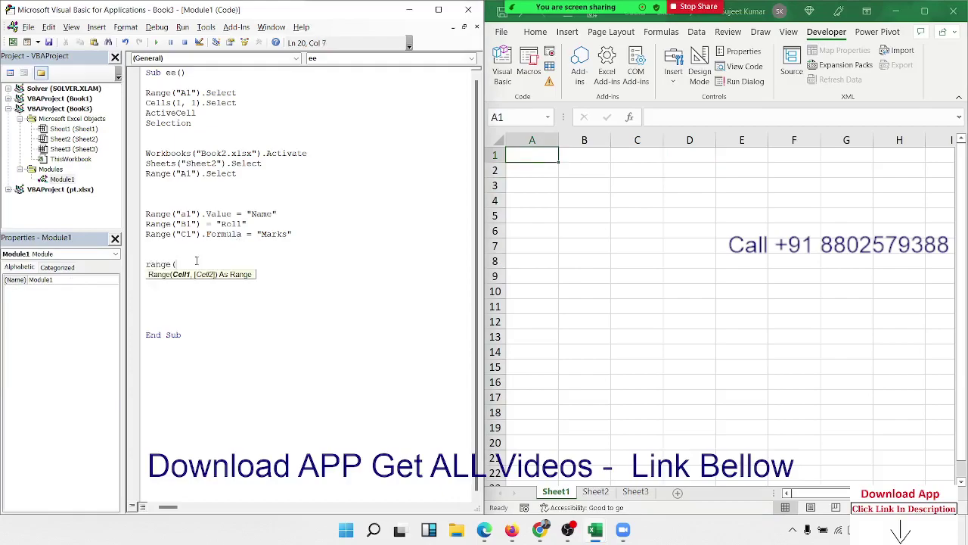
type("\"a")
type("1")
type("\").v")
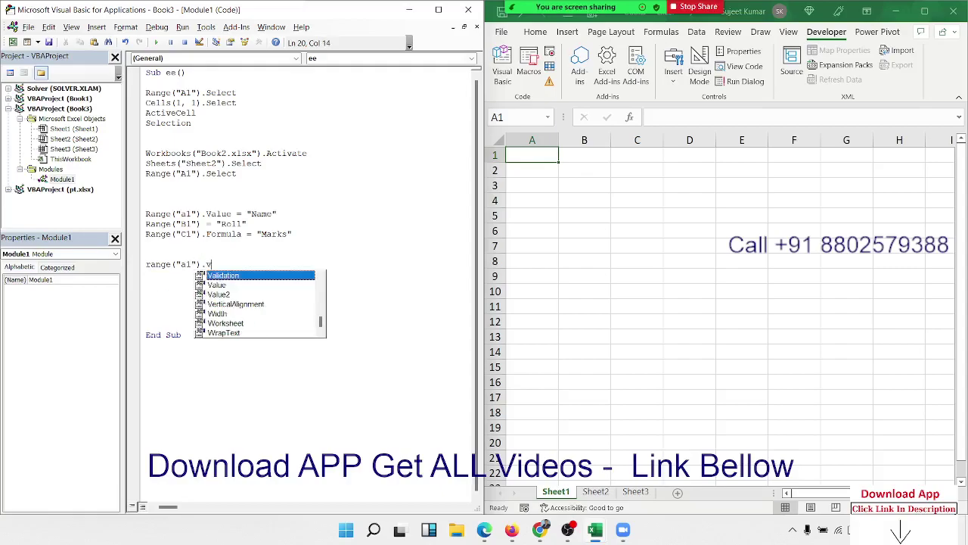
key("Down")
key("Tab")
type("=")
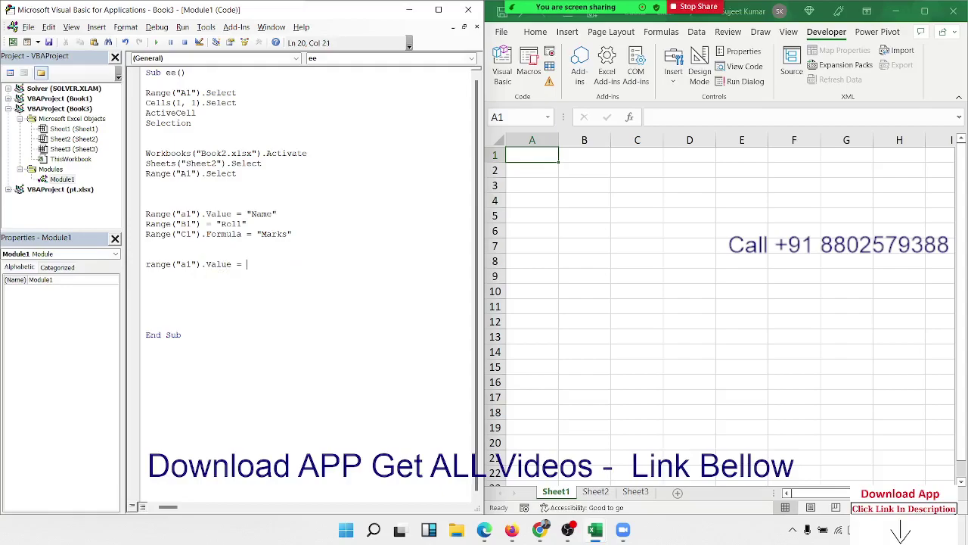
type("range")
type("(\"D")
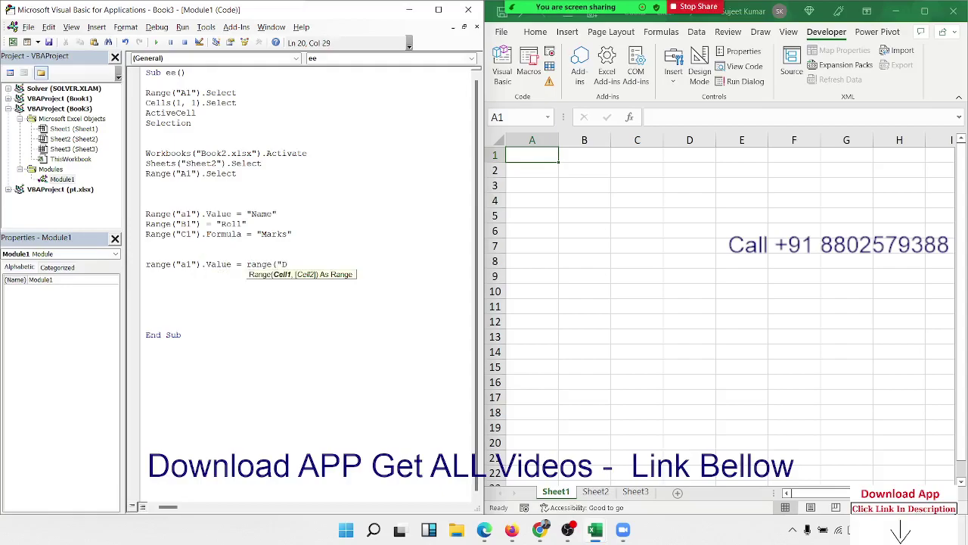
type("1\")")
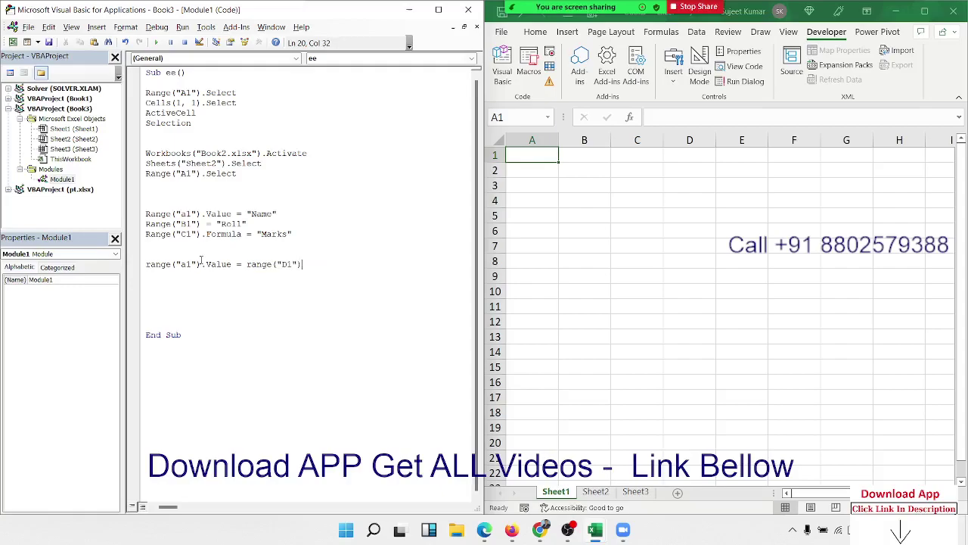
type(".value")
- Finish the code line, then enter 50 and then the formula =50+60 in cell D1
key("Return")
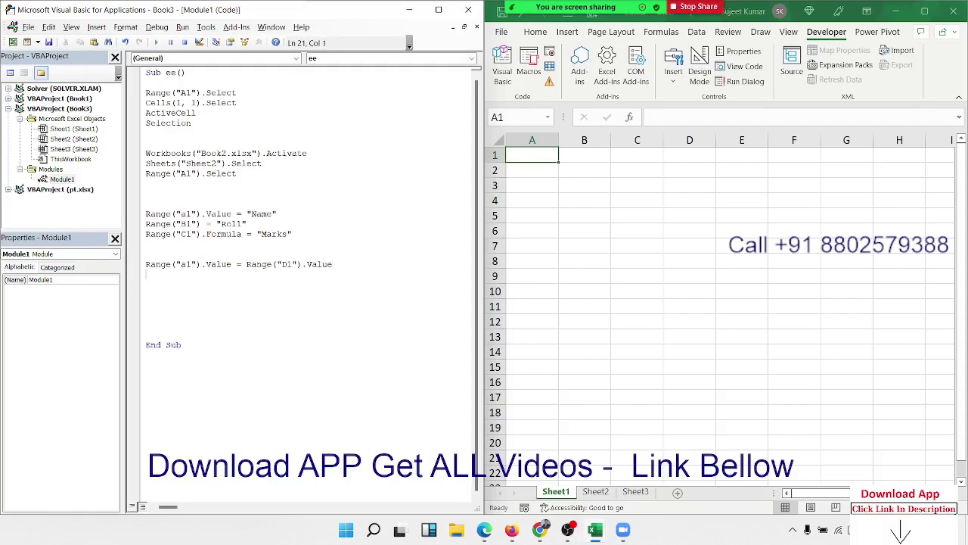
left_click(680, 155)
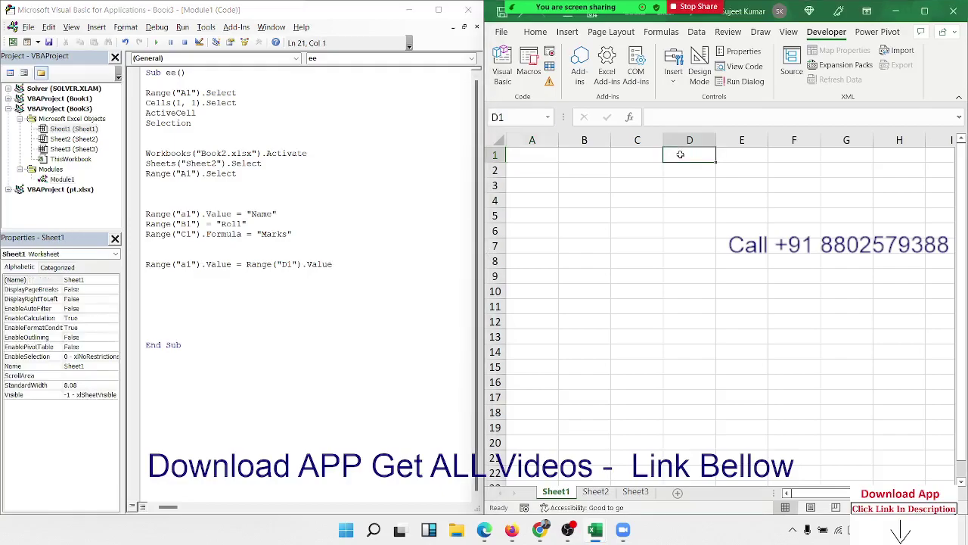
type("50")
key("Return")
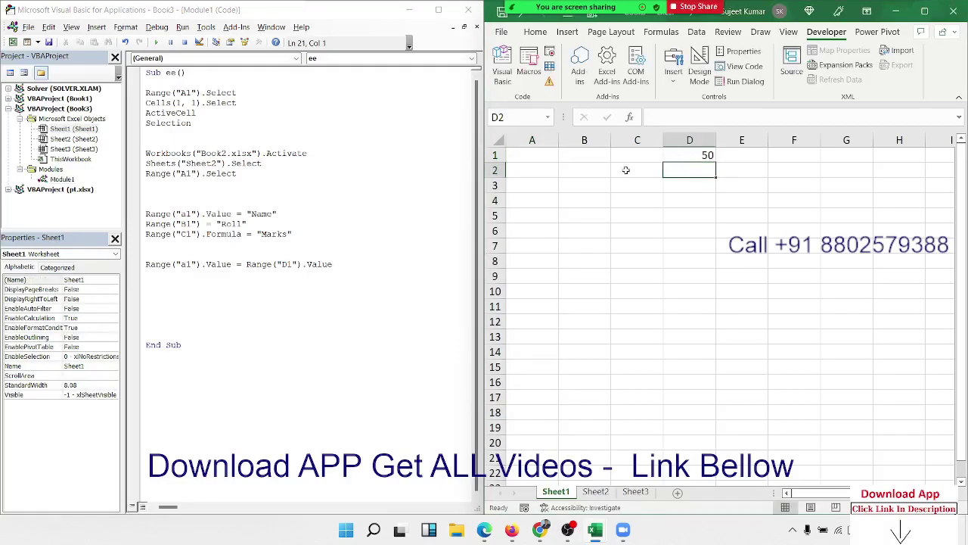
left_click(690, 154)
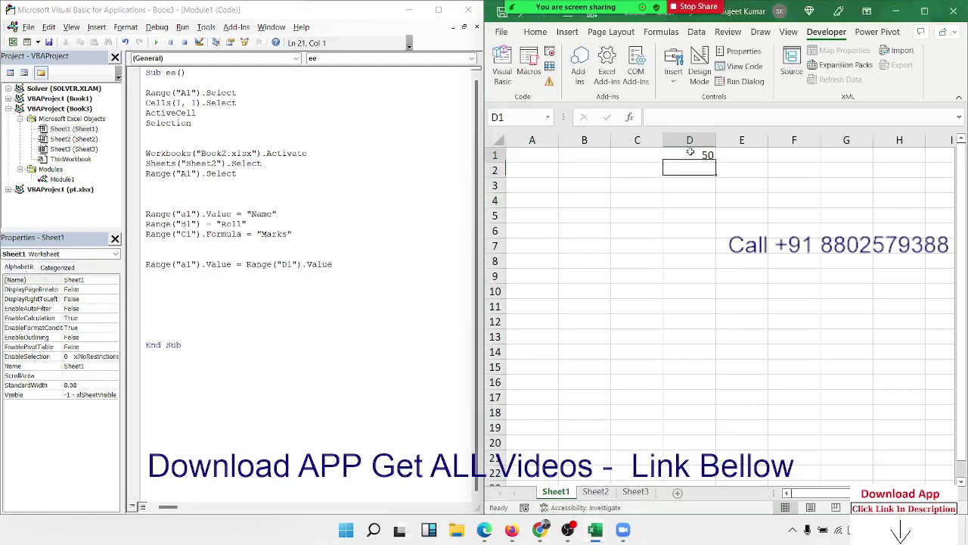
type("=5")
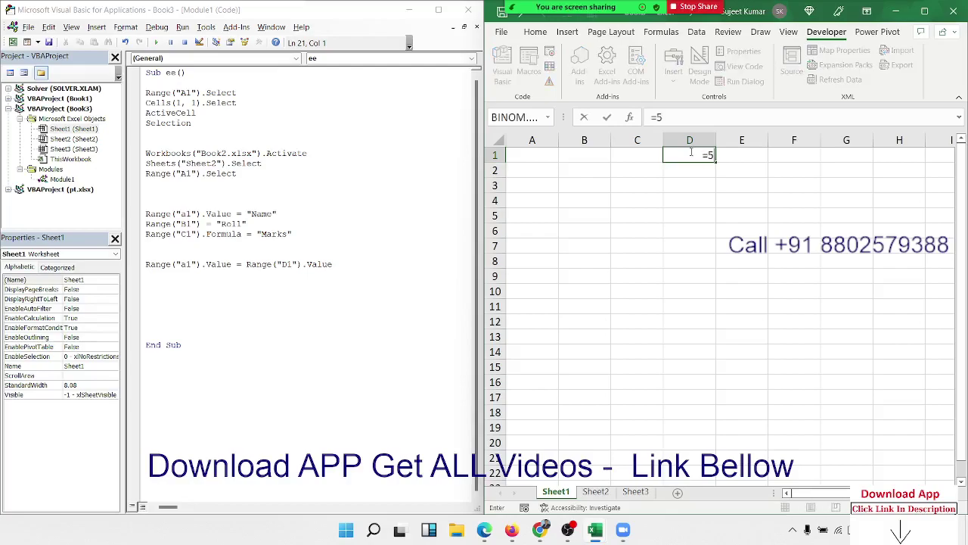
type("0+60")
key("Return")
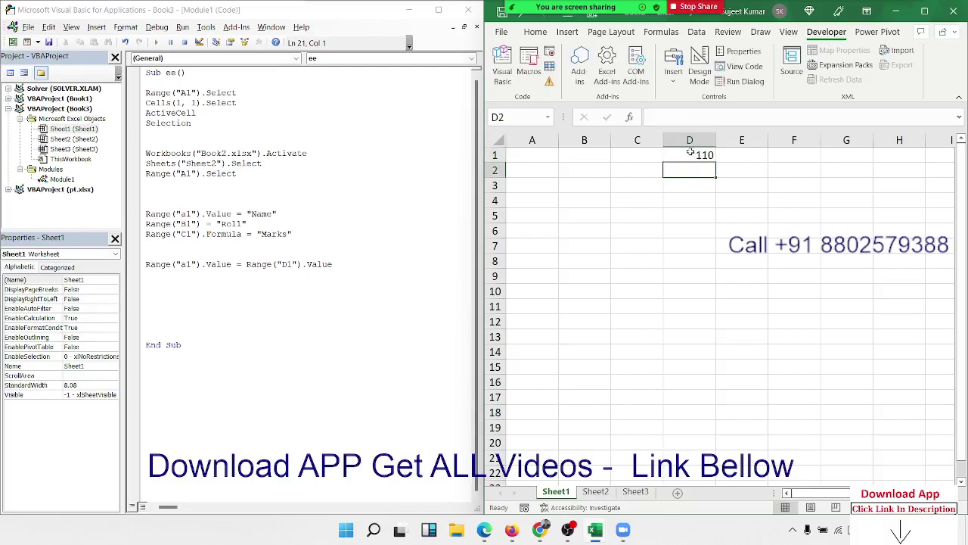
- Check D1's formula and type 110 into cell A1
left_click(690, 152)
left_click(543, 150)
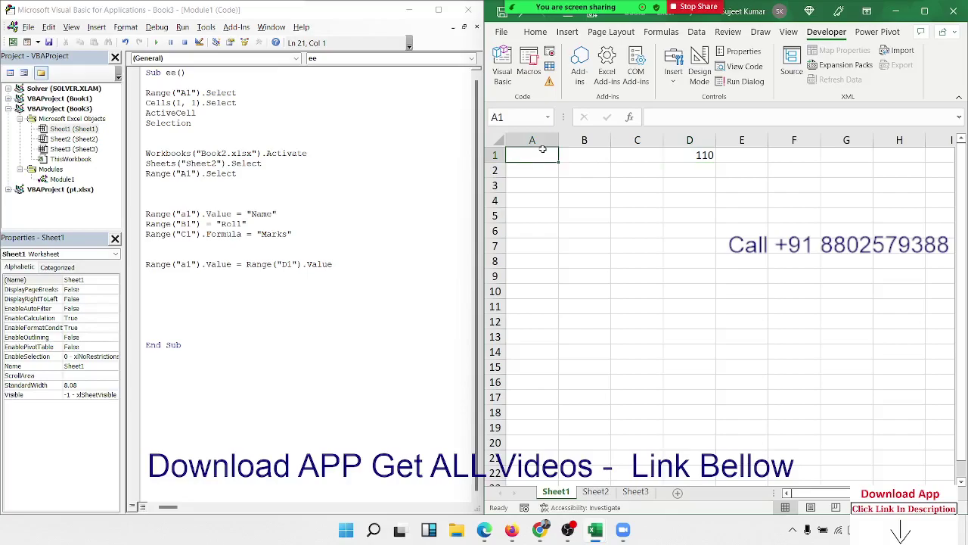
type("110")
key("Return")
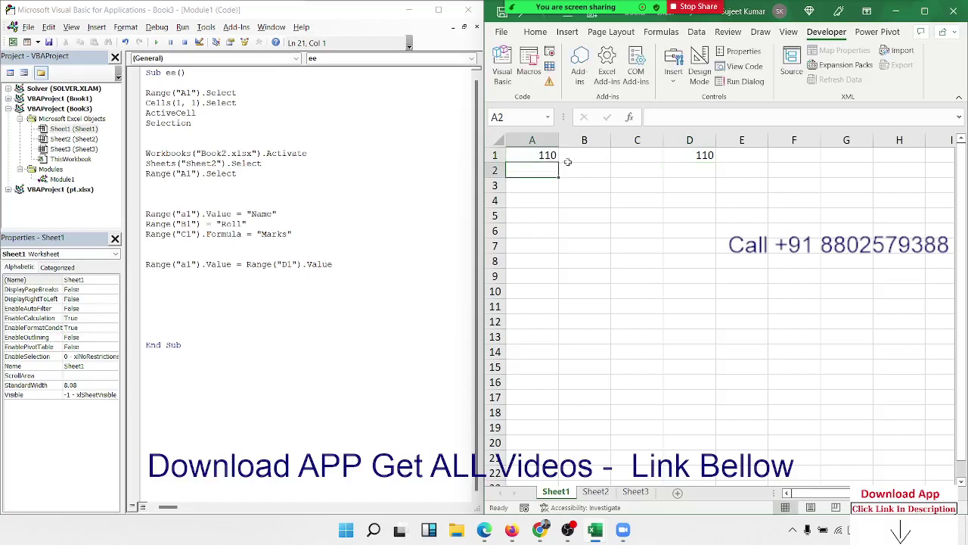
left_click(249, 287)
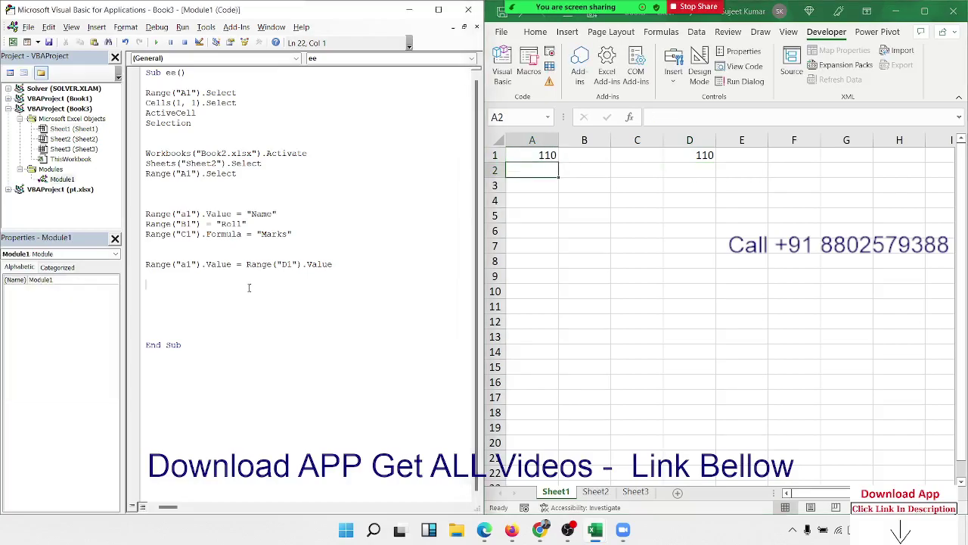
- Duplicate the D1-to-A1 line and change its ending to .Formula
key("shift+Up")
key("ctrl+c")
key("Down")
key("ctrl+v")
double_click(327, 276)
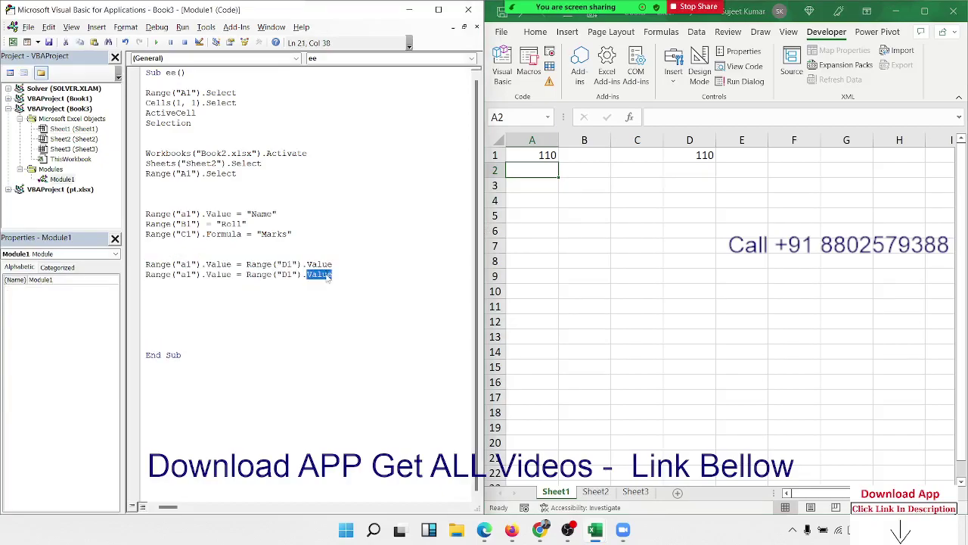
key("BackSpace")
type(".fo")
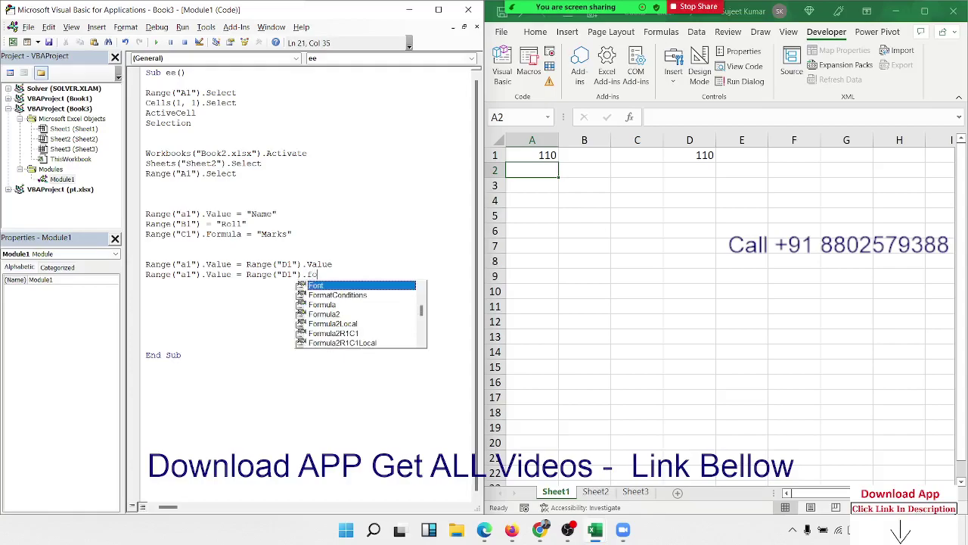
key("Down")
key("Down")
key("Tab")
key("Return")
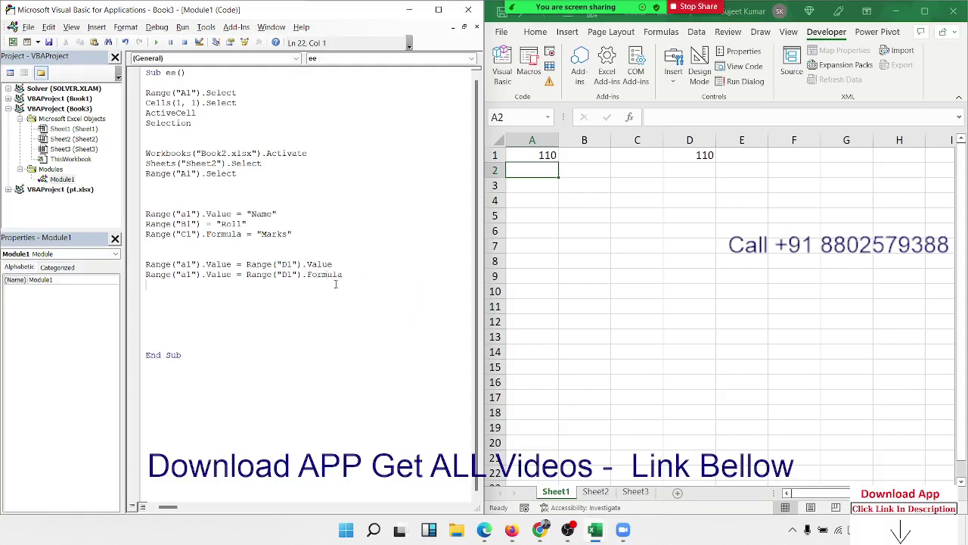
- Copy D1's =50+60 formula into cell A1, which then shows 110
left_click(704, 154)
double_click(685, 152)
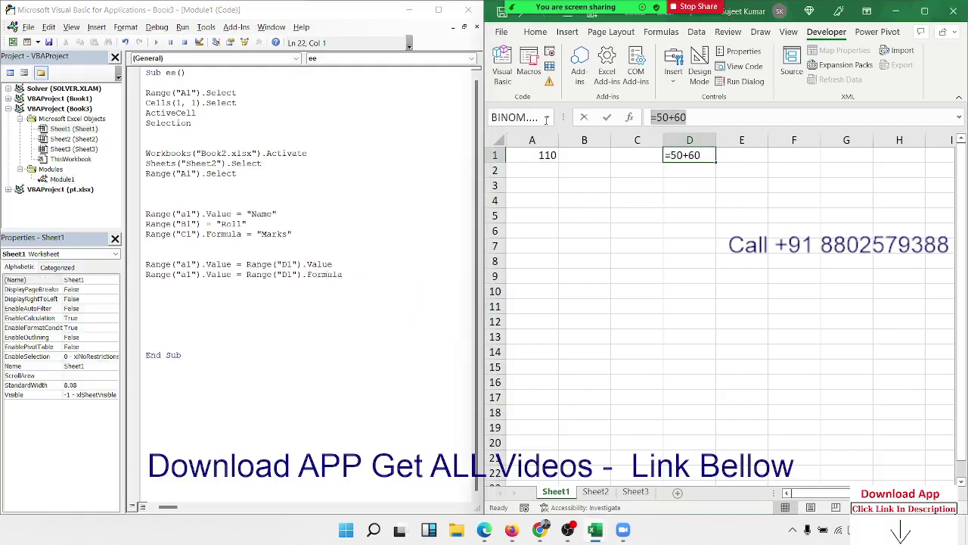
key("ctrl+c")
left_click(533, 155)
key("ctrl+v")
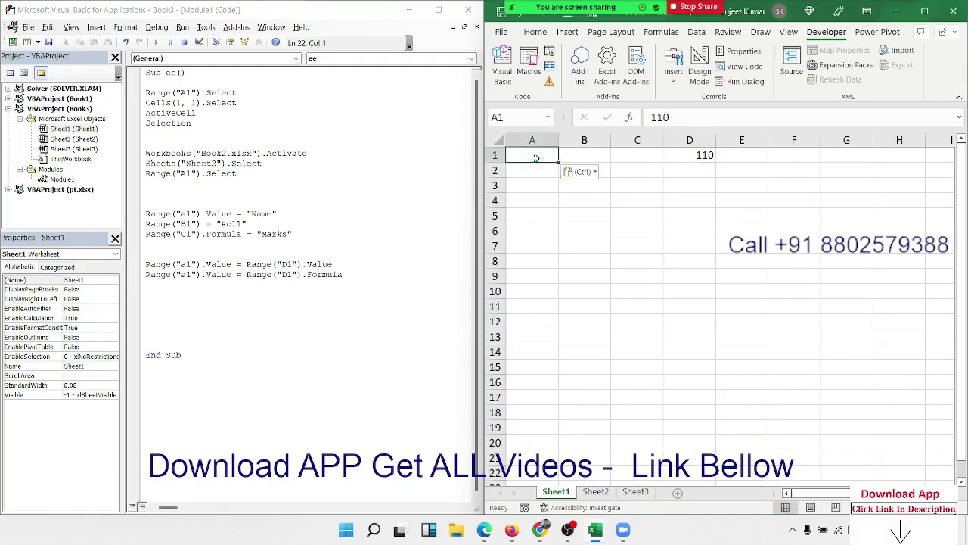
double_click(533, 155)
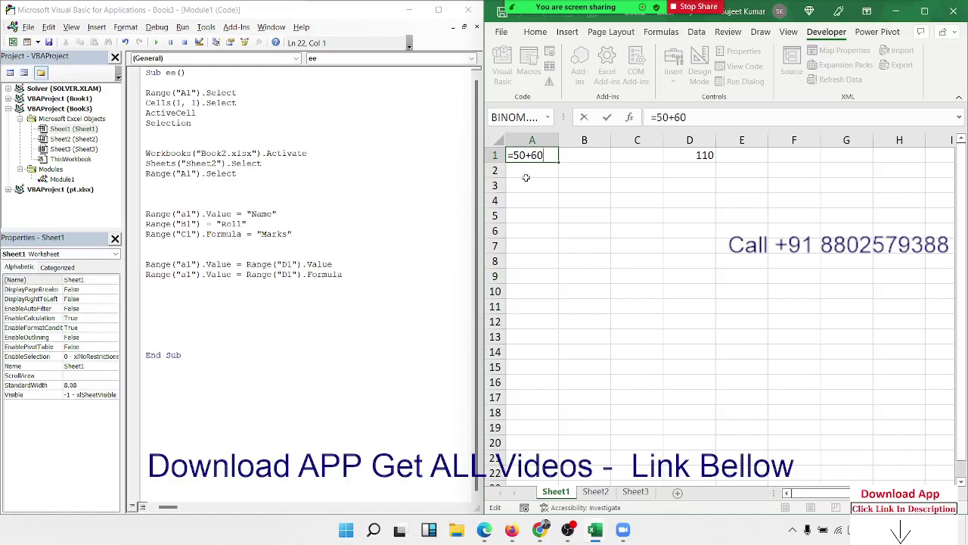
key("Escape")
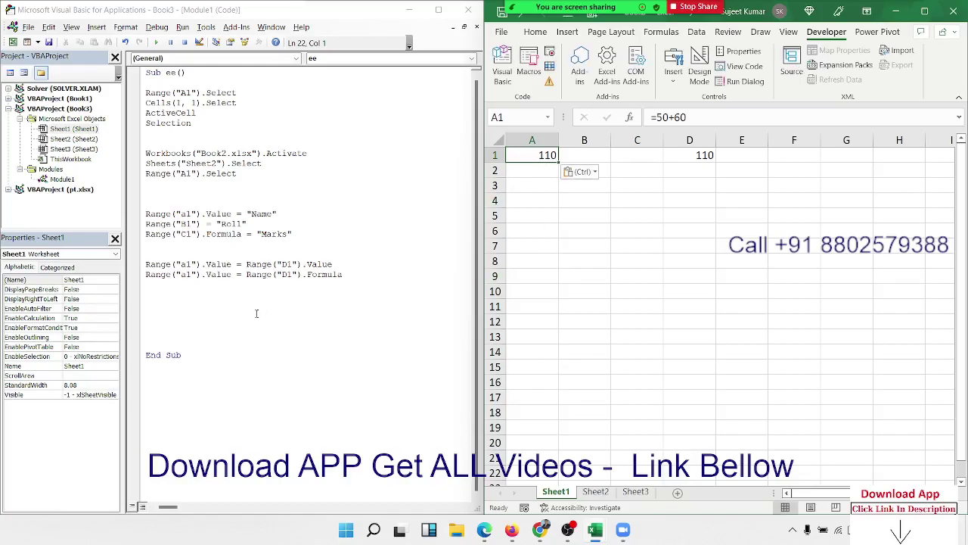
left_click(153, 291)
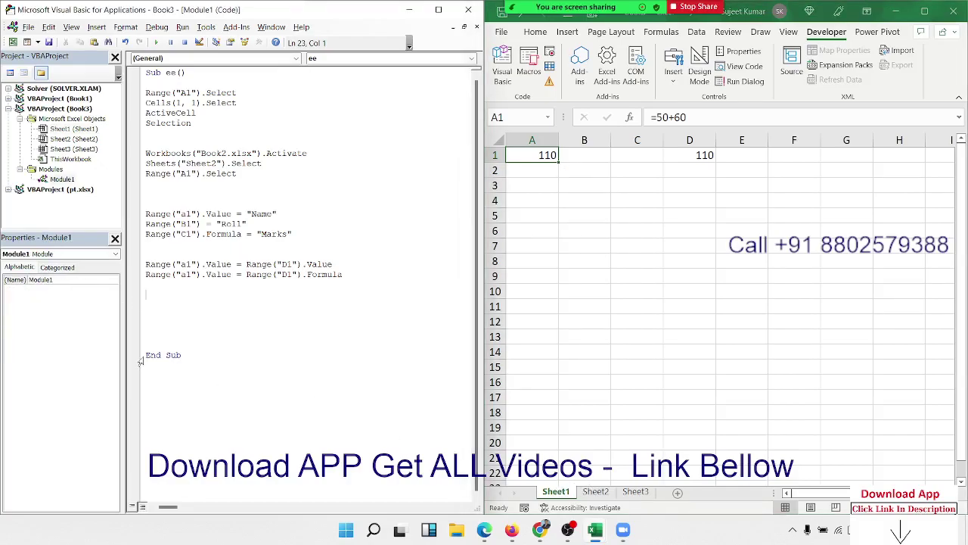
- Type Sheets("sheet1").Range("A1").Value = Sheets("Sheet2").Range("A2").Value on line 23 and widen the editor
type("sheets")
type("(\"")
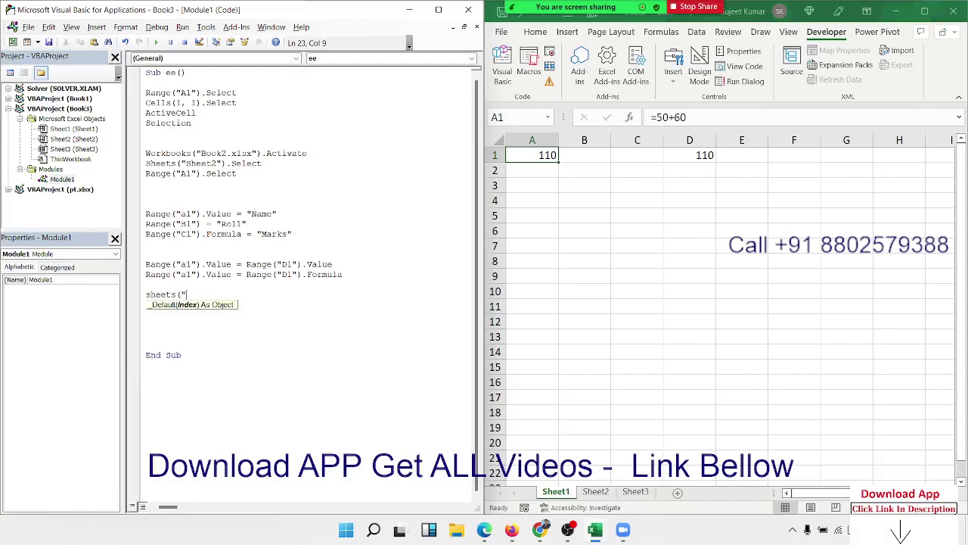
type("s")
type("heet1\"")
type(").range")
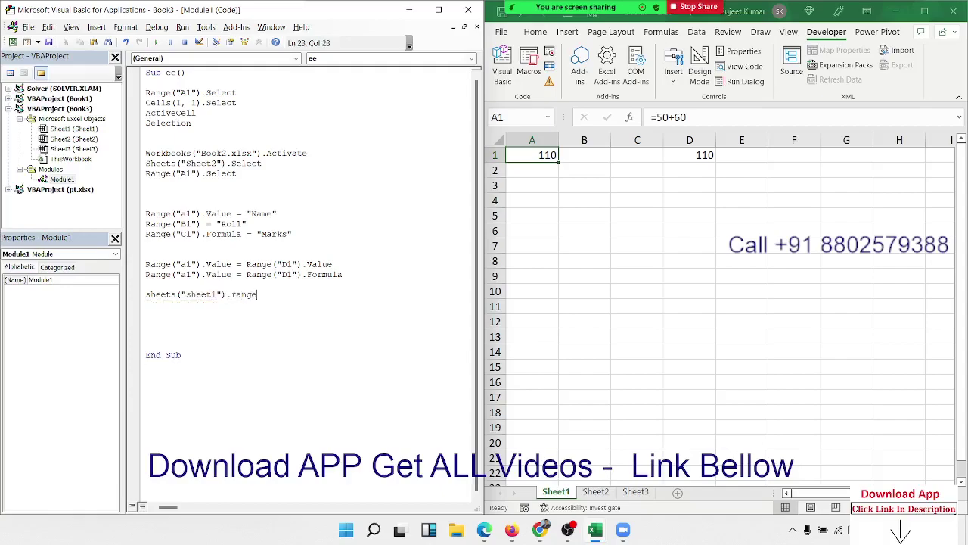
type("(\"A1")
type("\").va")
type("lue ")
type("= s")
type("heets(")
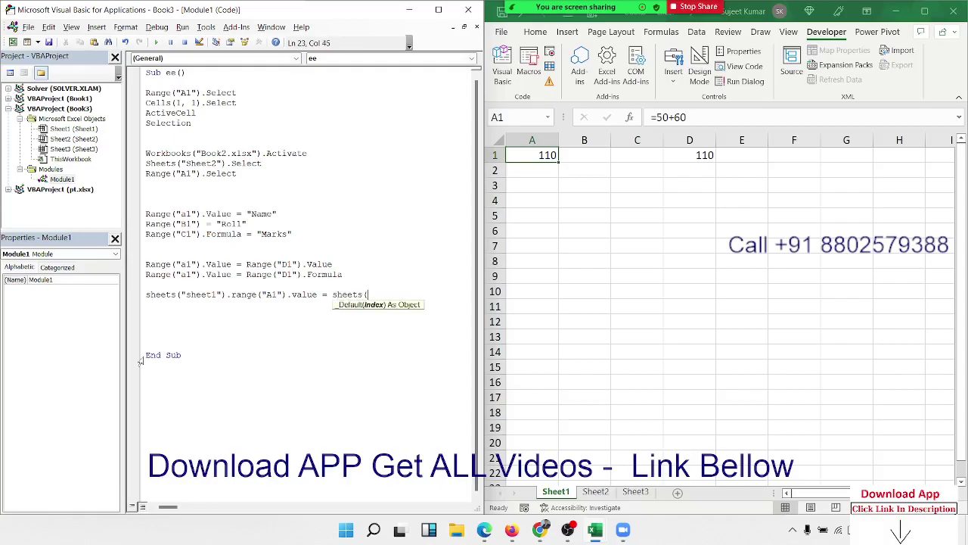
type("Sheet")
key("BackSpace")
key("BackSpace")
key("BackSpace")
key("BackSpace")
key("BackSpace")
type("\"She")
type("et2")
type("\"")
type(").")
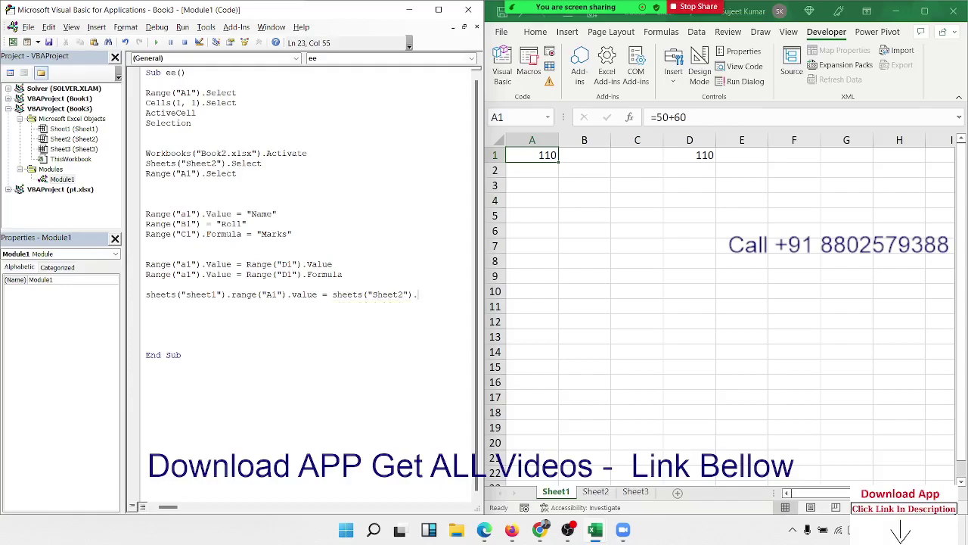
type("range")
type("(\"A")
type("2")
type("\").v")
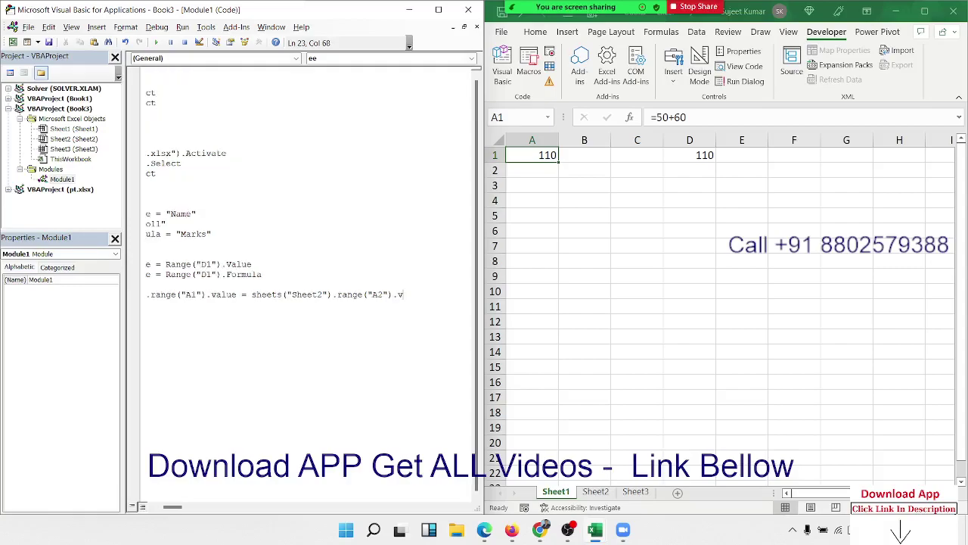
type("alue")
key("Return")
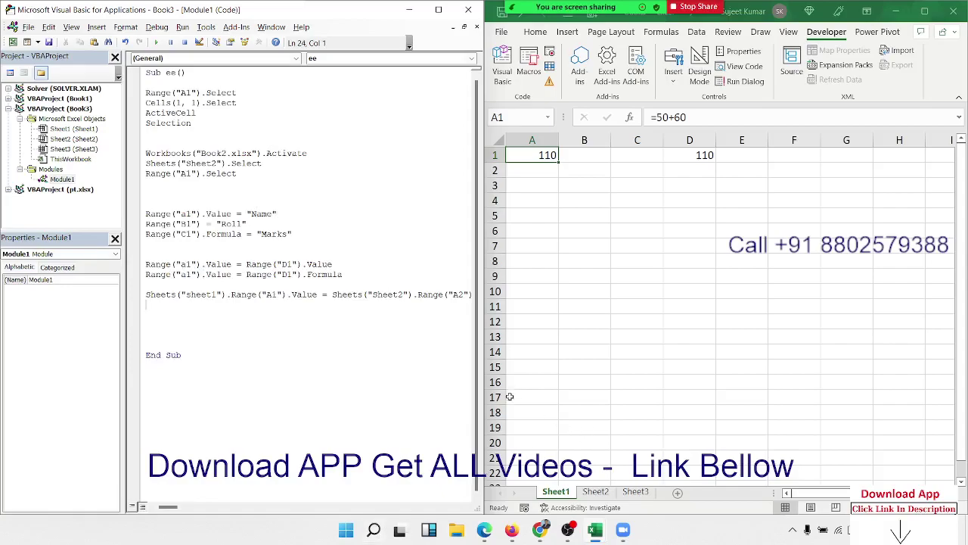
left_click_drag(485, 378, 573, 378)
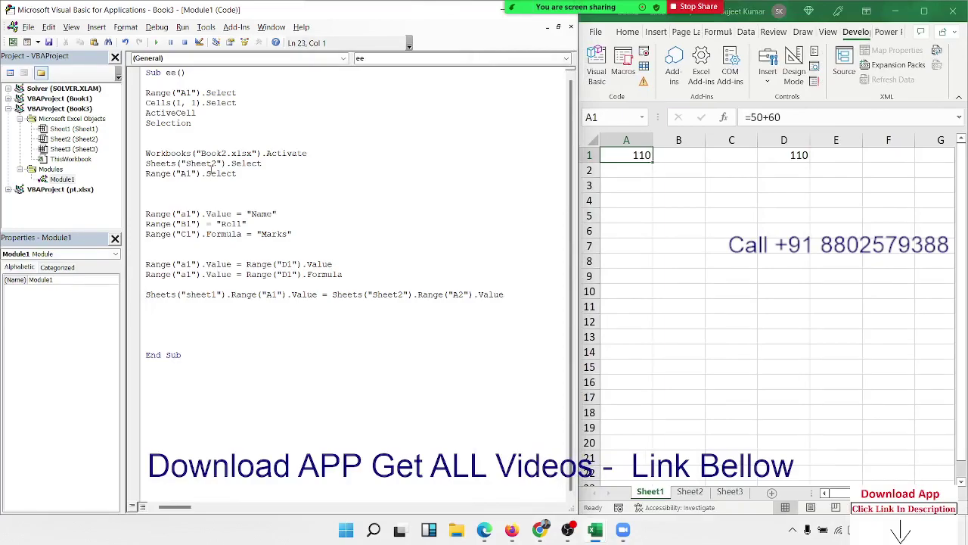
left_click_drag(261, 153, 140, 162)
- Prefix Sheets("sheet1") with Workbooks("Book2.xlsx") and Sheets("Sheet2") with Workbooks("Book1.xlsx")
left_click(141, 295)
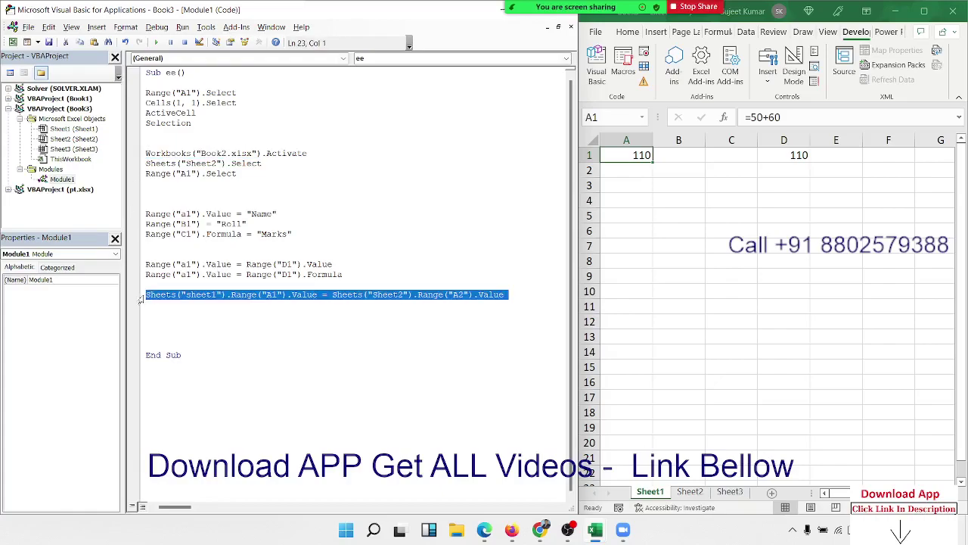
left_click(149, 293)
key("ctrl+v")
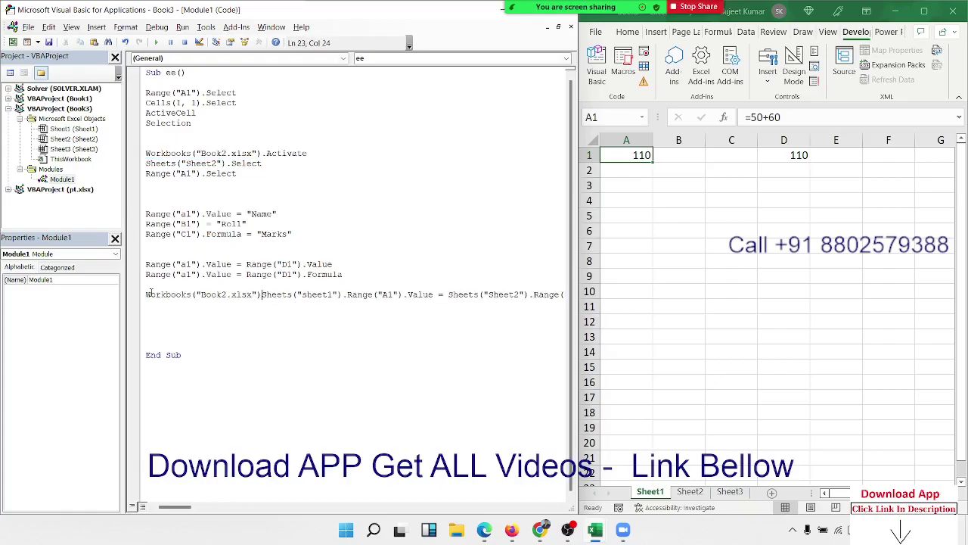
type(".")
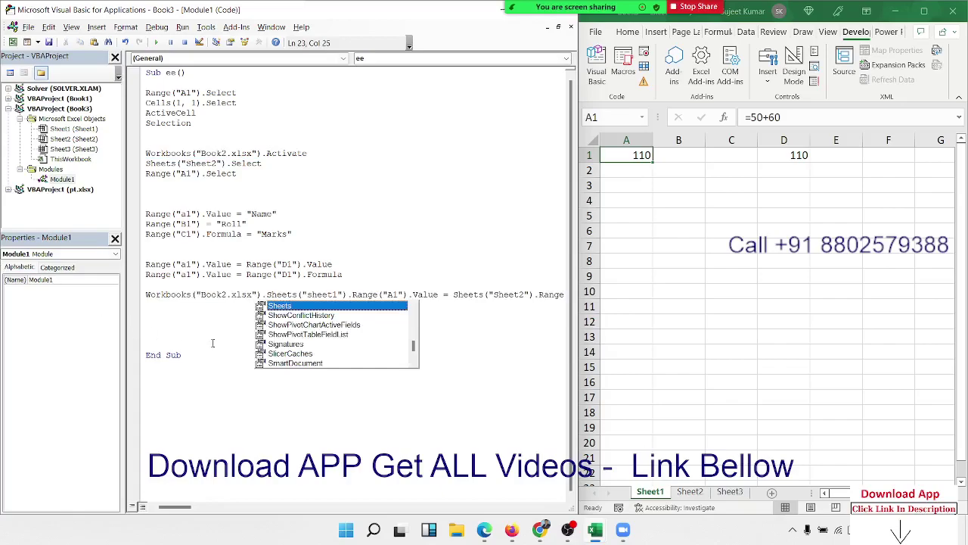
key("Escape")
left_click(453, 294)
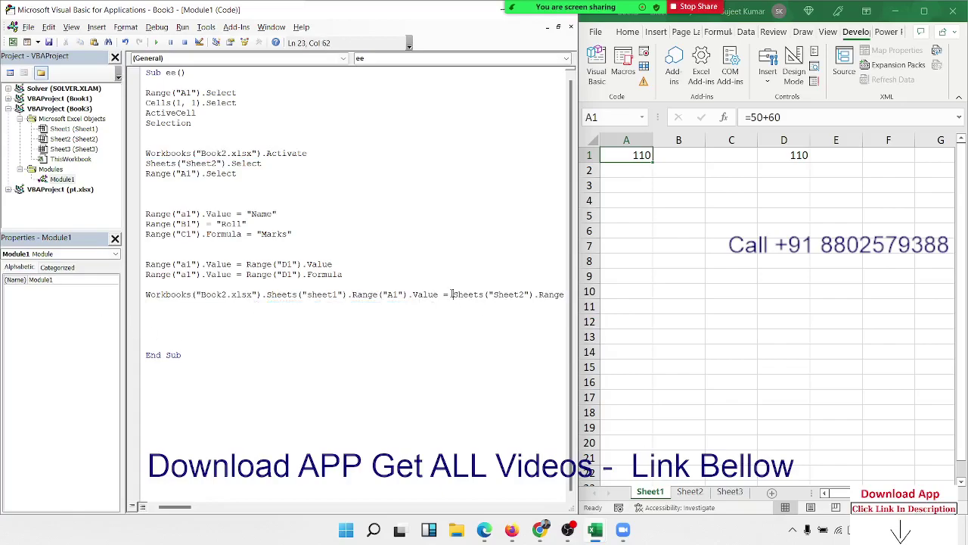
key("ctrl+v")
type(".")
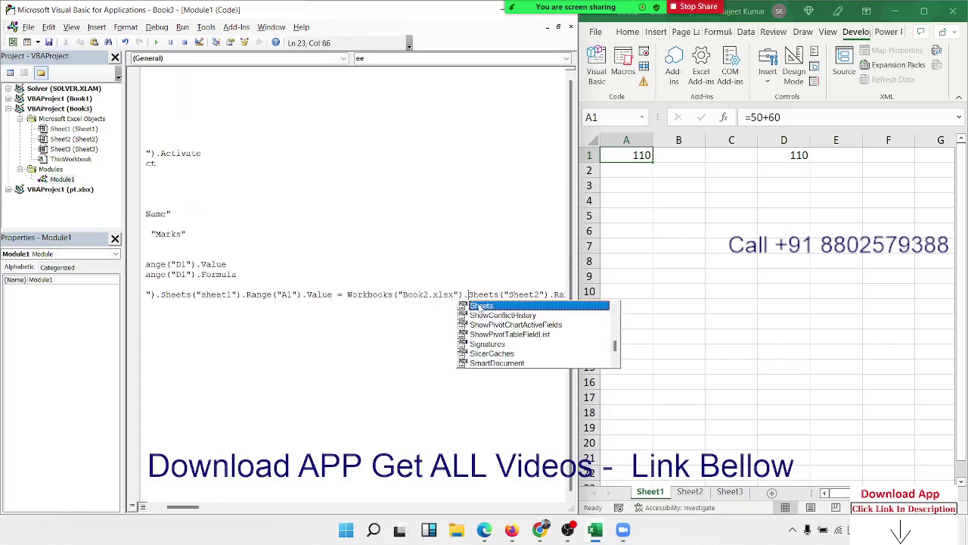
key("Left")
key("Left")
key("Left")
key("BackSpace")
type("3")
key("BackSpace")
type("1")
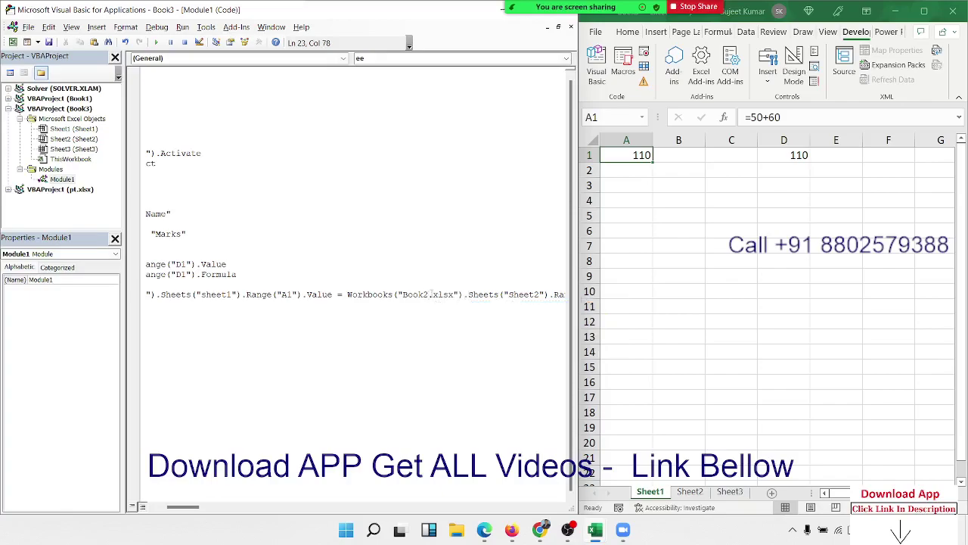
- Widen the editor, highlight the workbook-activation lines, and select cells A1:E5 in the sheet
left_click(338, 325)
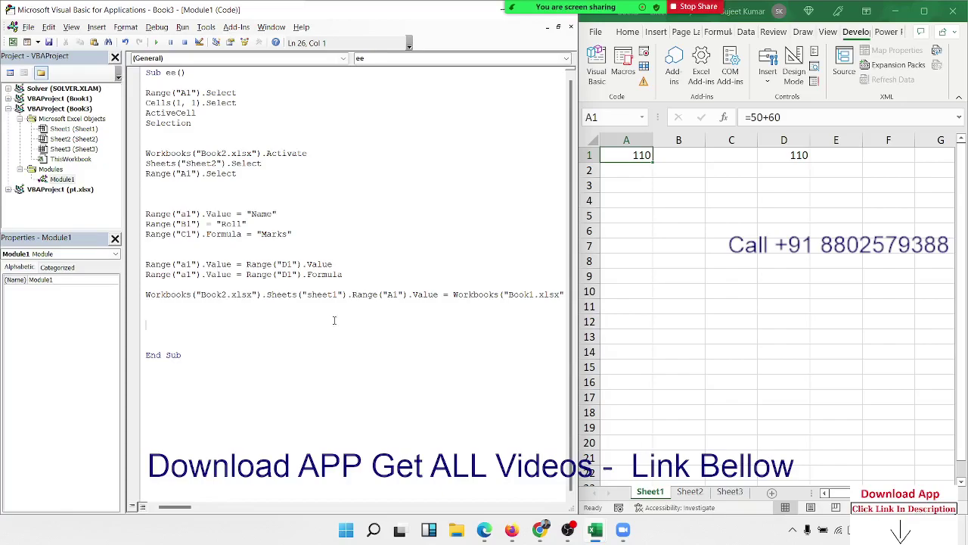
mouse_move(572, 326)
left_mouse_down()
mouse_move(779, 326)
mouse_move(521, 327)
left_mouse_up()
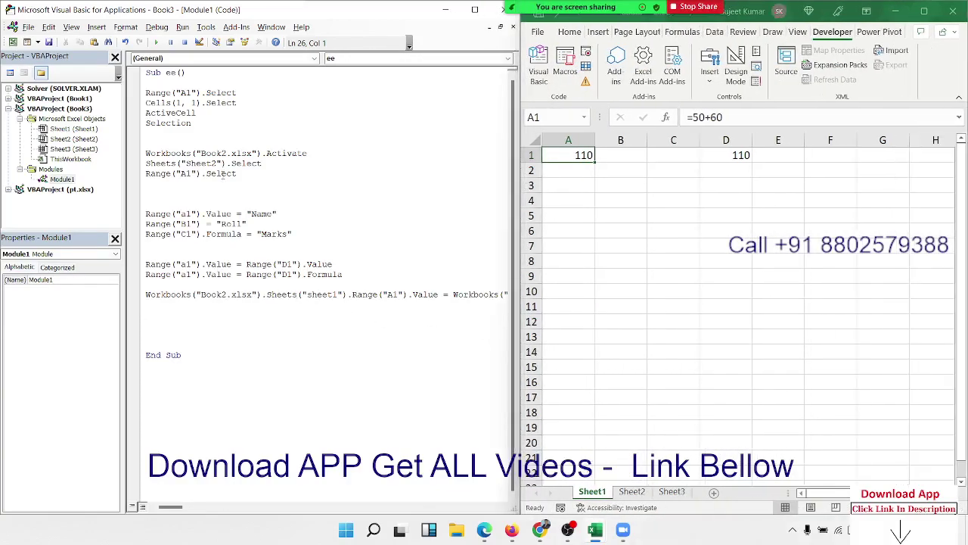
left_click(221, 173)
key("shift+Up")
key("shift+Up")
key("shift+Up")
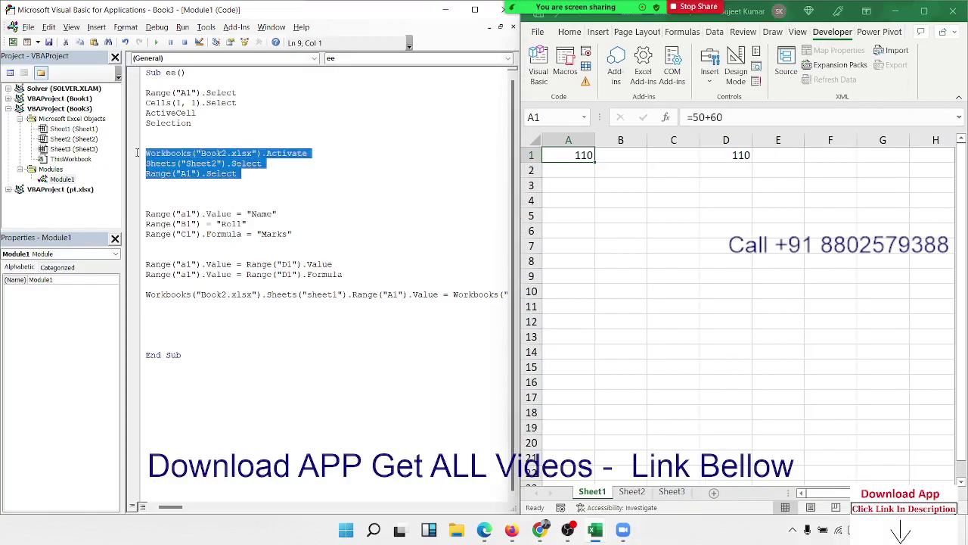
left_click(147, 295)
key("shift+Down")
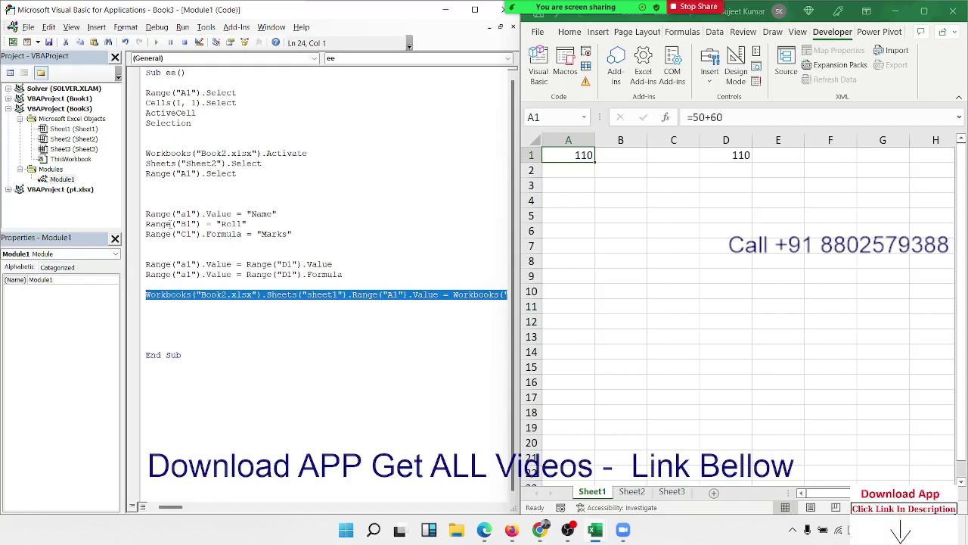
left_click_drag(236, 174, 145, 153)
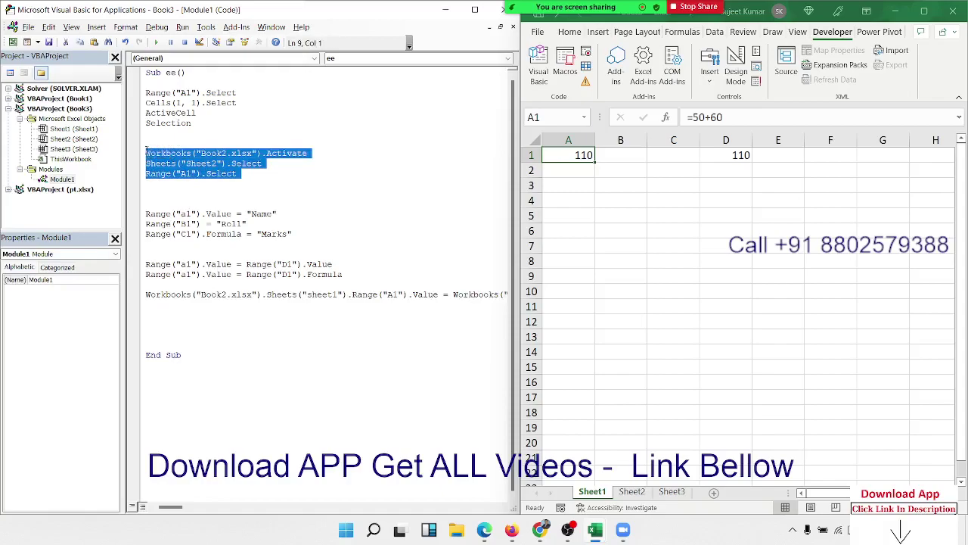
left_click(191, 314)
left_click_drag(779, 215, 569, 155)
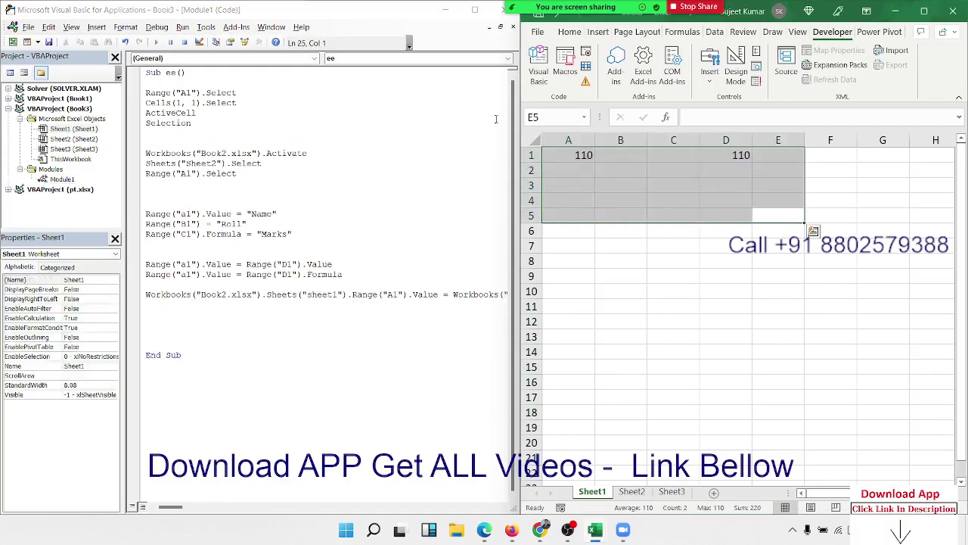
- Clear the old values from cells A1:E5
key("Delete")
key("Up")
key("Up")
key("Left")
key("Left")
key("Left")
key("Left")
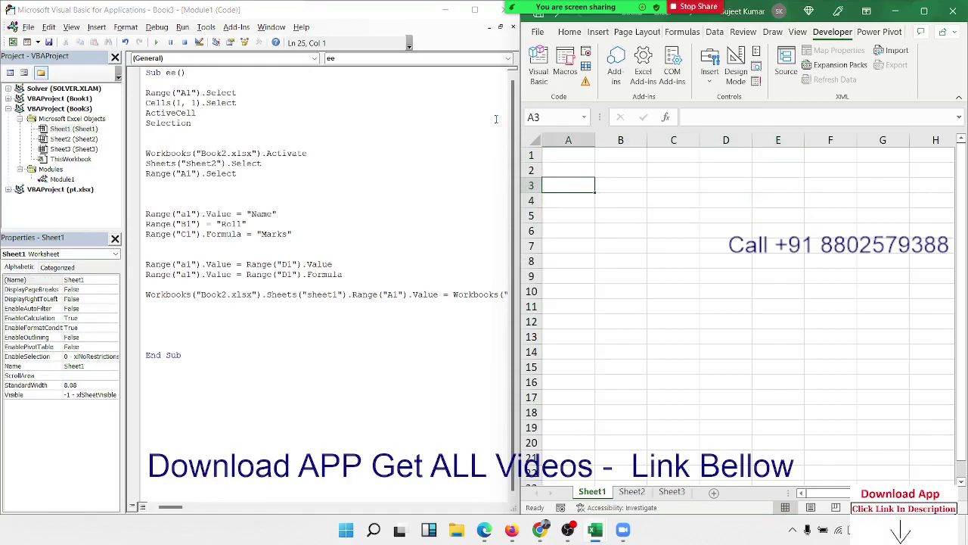
key("Up")
key("Up")
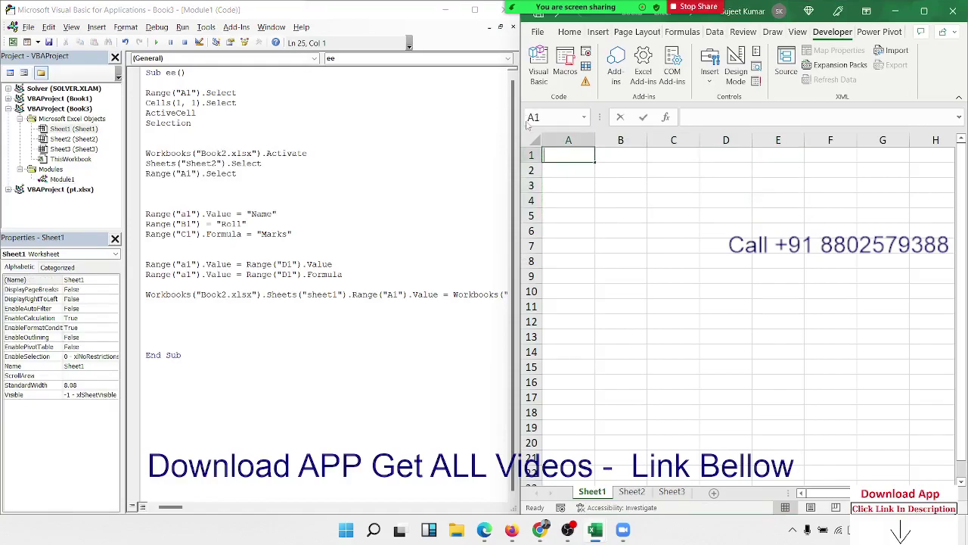
- Enter 85, 25, 95, 56, 65, 25, 63 and 23 down cells A1:A8
type("85")
key("Return")
type("256")
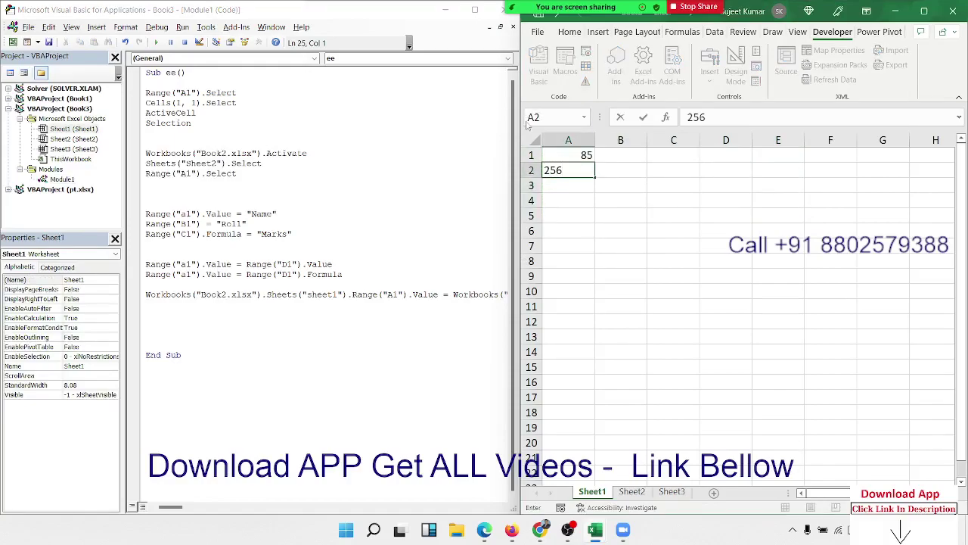
key("BackSpace")
key("Return")
type("95")
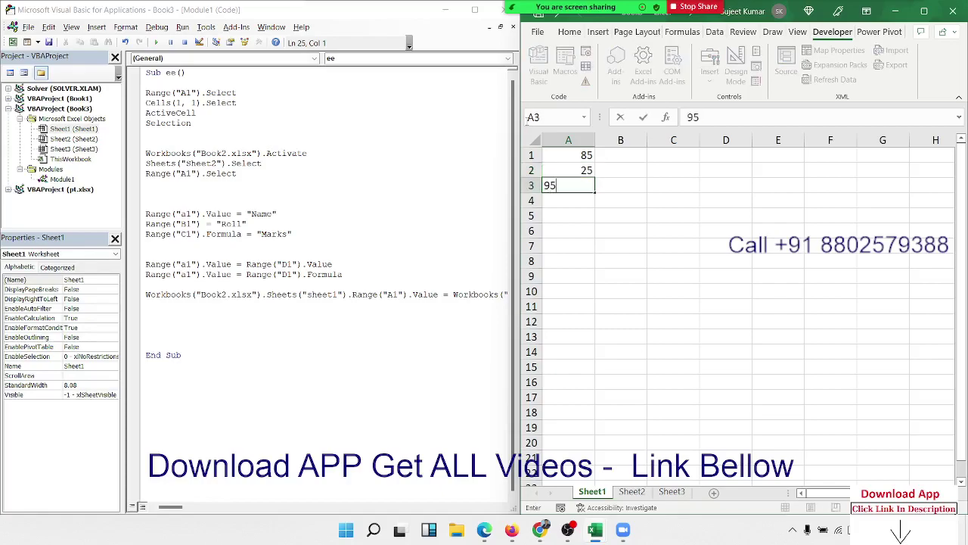
key("Return")
type("56")
key("Return")
type("65")
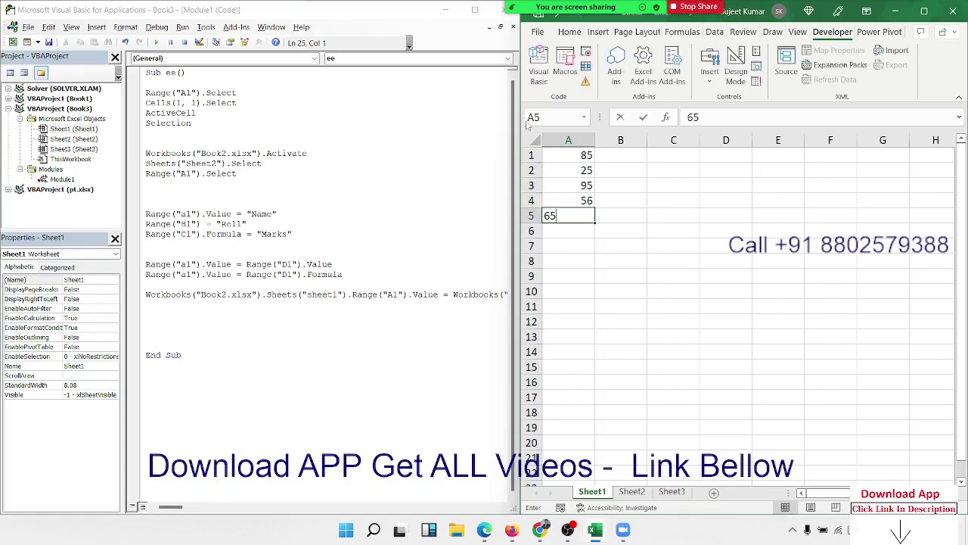
key("Return")
type("25")
key("Return")
type("63")
key("Return")
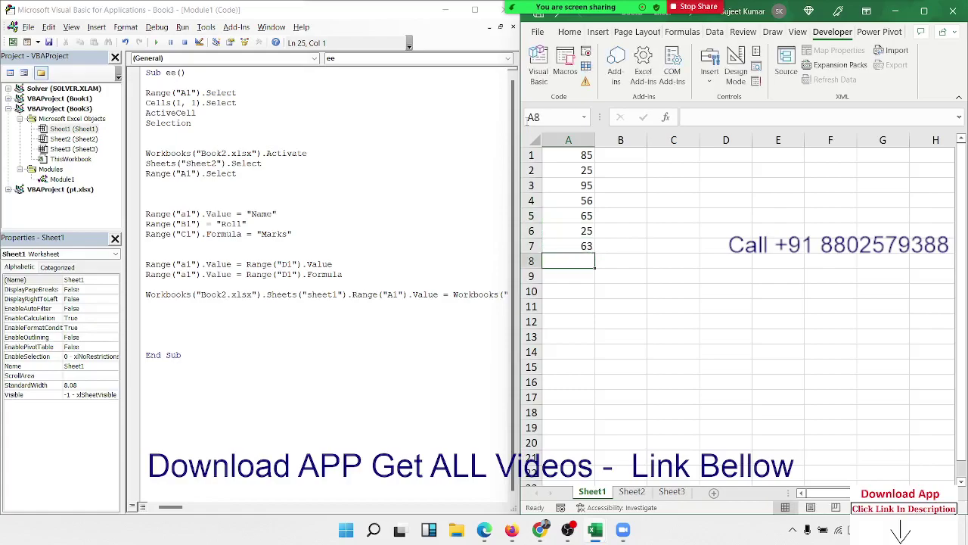
type("23")
key("Return")
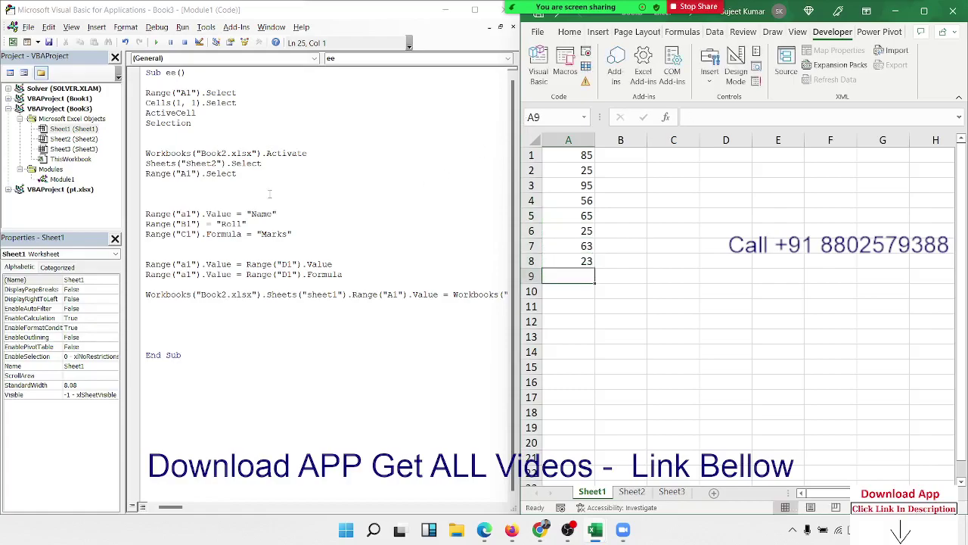
left_click(606, 160)
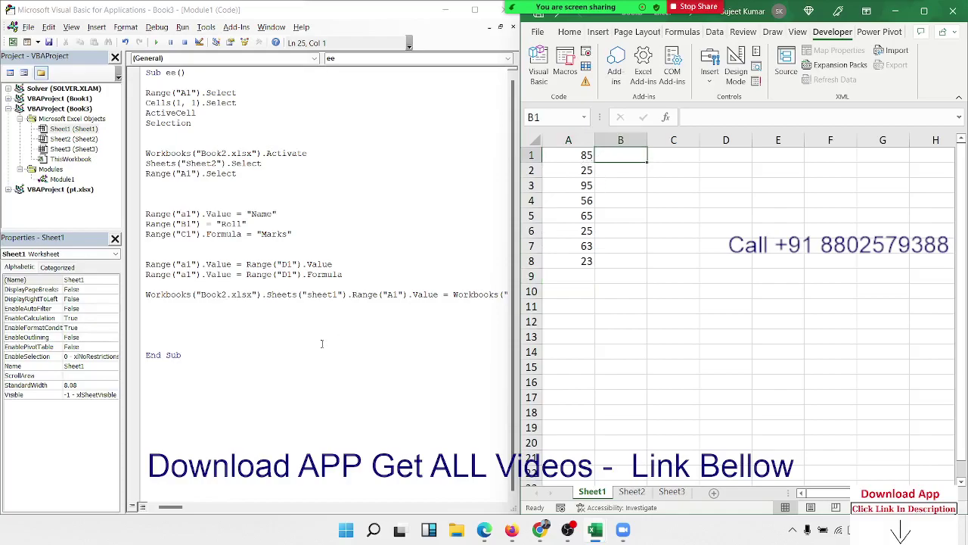
left_click(250, 375)
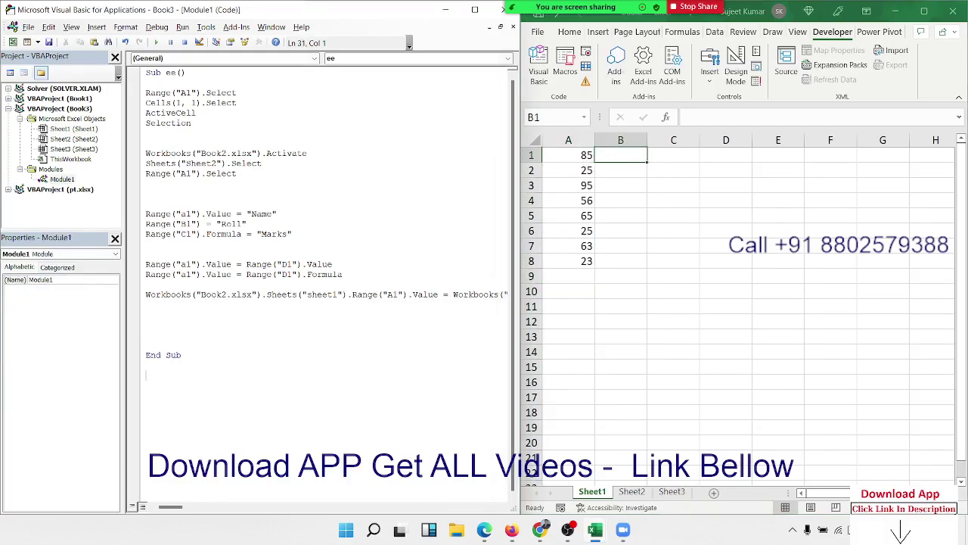
- Create Sub rr_1() with Range("B1").Value = "=a1+20" and run it so B1 shows 105
type("sub ")
type("rr_")
type("1()")
key("Return")
key("Return")
key("Return")
key("Return")
key("Up")
key("Up")
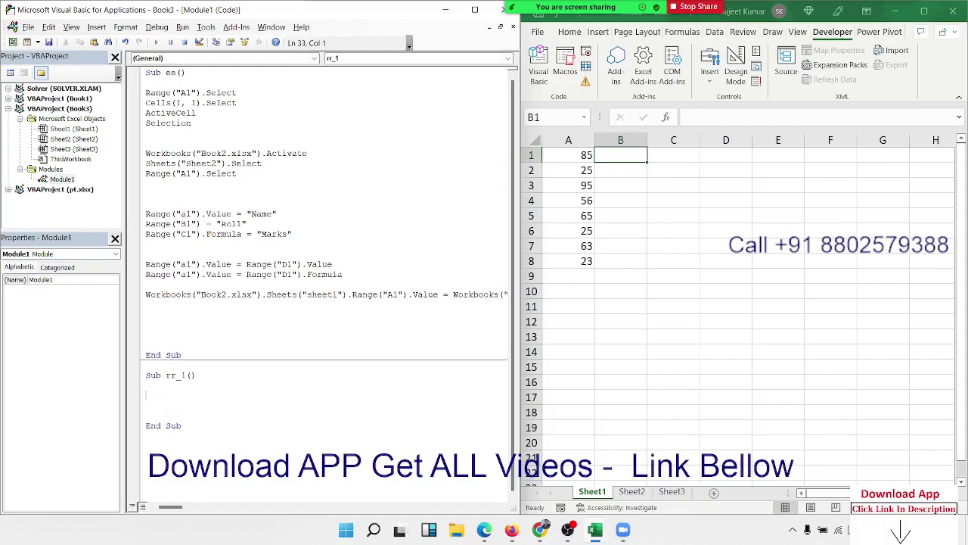
type("range(")
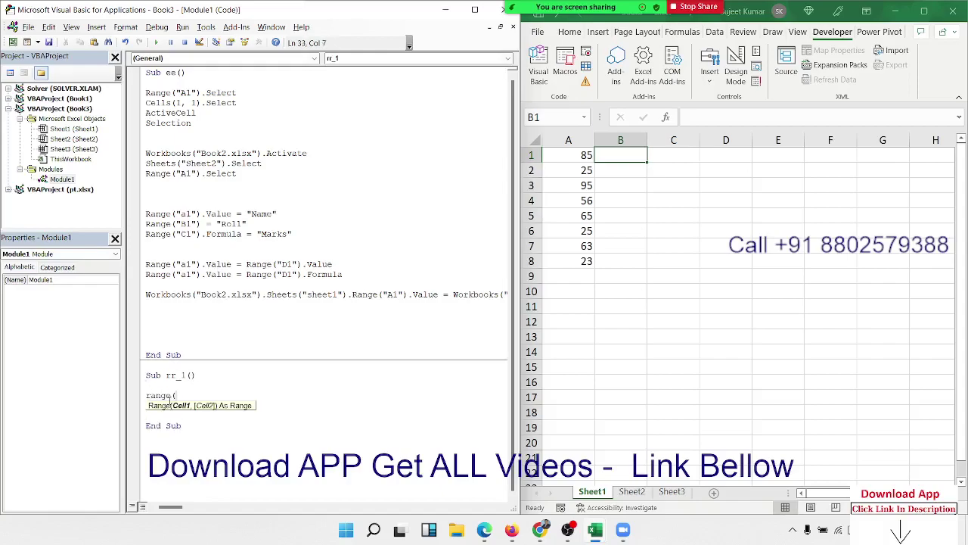
type("\"A")
type("1")
key("BackSpace")
key("BackSpace")
type("B1")
type("\").Val")
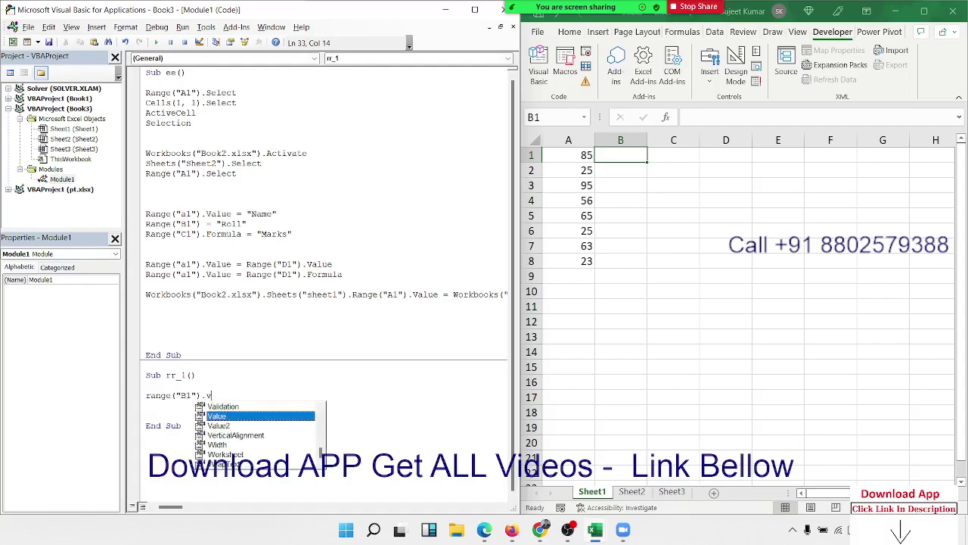
type("ue =")
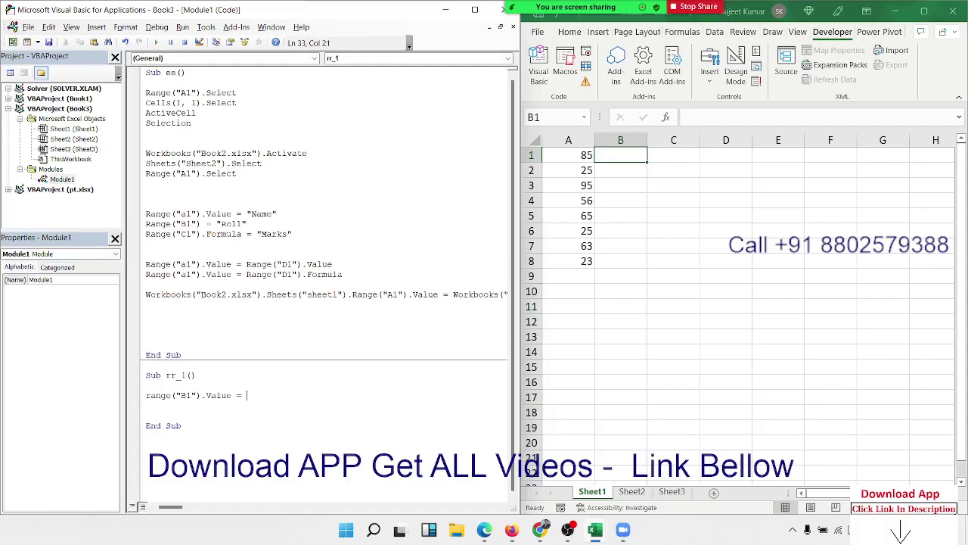
type("\"")
type("=a1+2")
type("0")
key("Return")
left_click(156, 42)
left_click_drag(628, 171, 640, 262)
- Start a new rr_1 line under the B1 line reading Range("A1").End(xlDown)
left_click(153, 407)
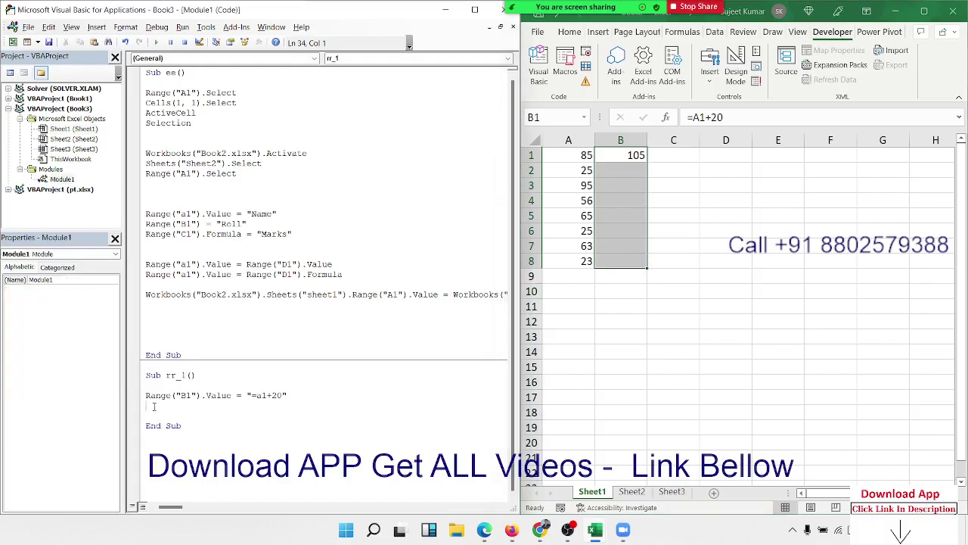
key("Return")
key("Return")
left_click(147, 406)
type("ra")
type("nge(\"")
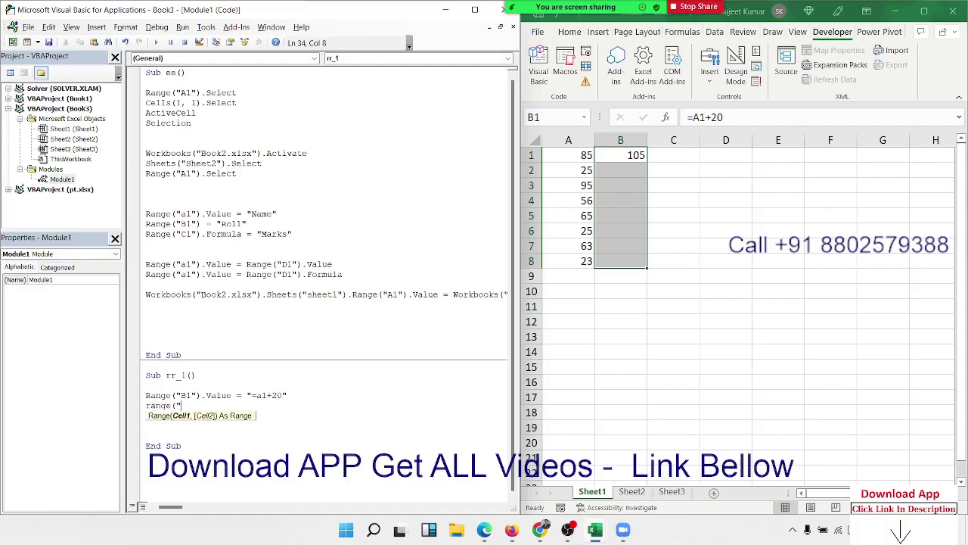
type("A1")
type("\")")
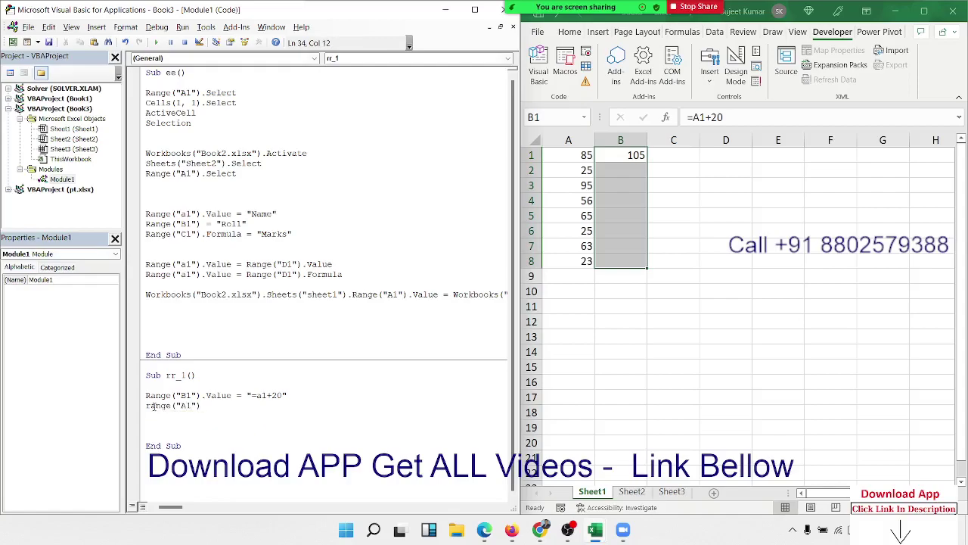
type(".e")
key("Tab")
type("(")
key("Down")
key("Down")
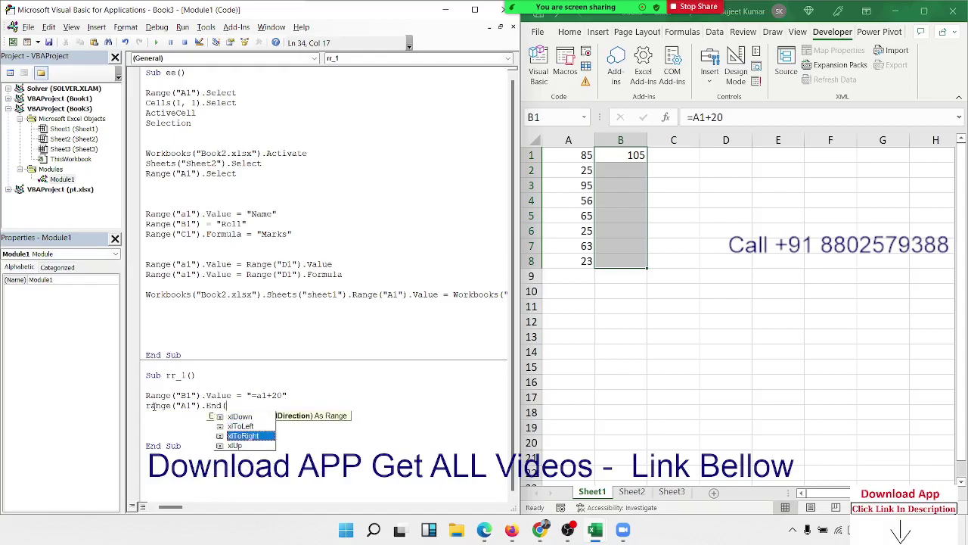
key("Up")
key("Up")
key("Tab")
type(")")
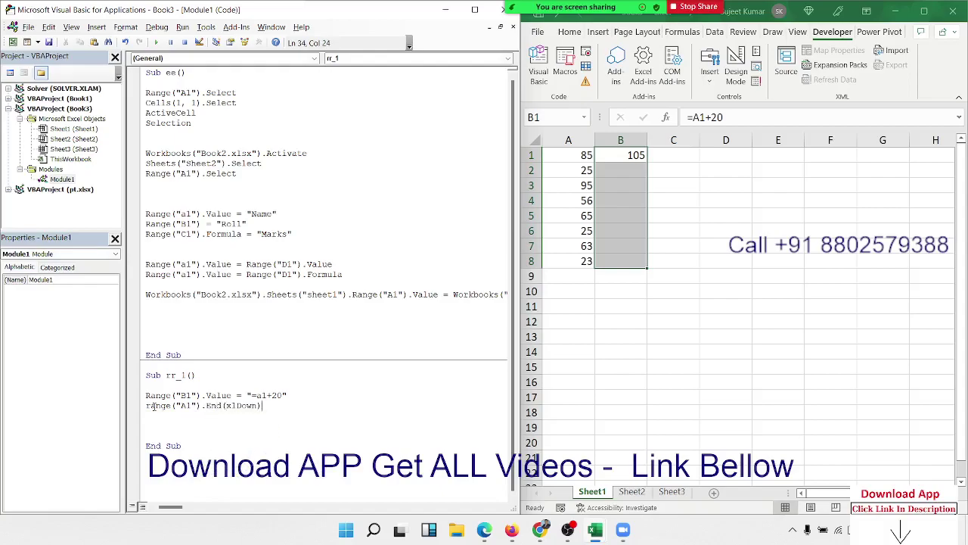
- In Excel, confirm Ctrl+Down from A1 jumps to the last filled cell, A8
left_click(568, 156)
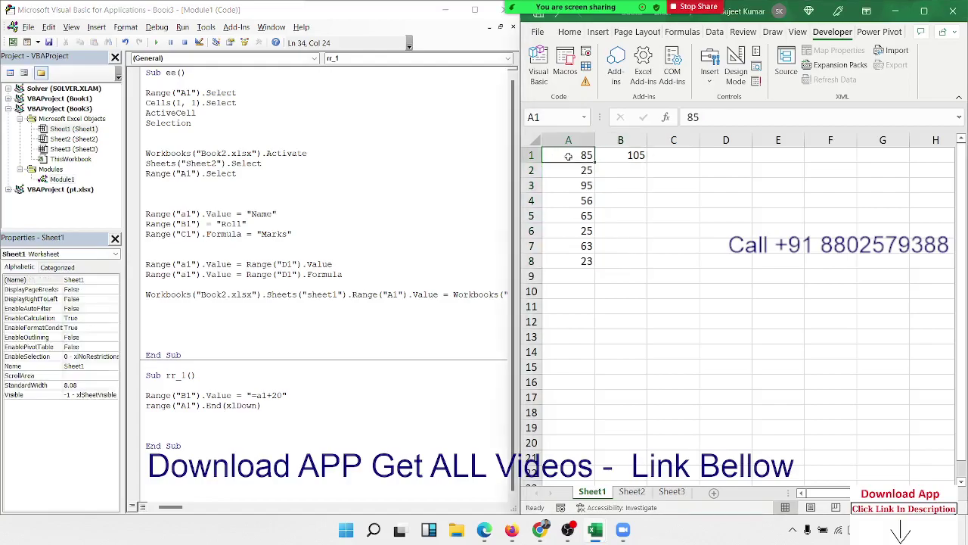
key("ctrl+Down")
key("Up")
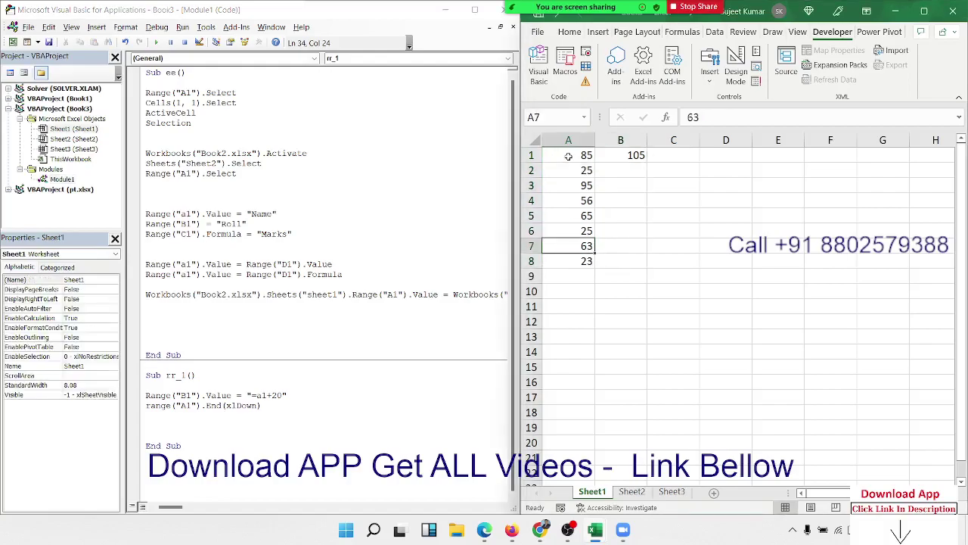
key("ctrl+Up")
key("ctrl+Down")
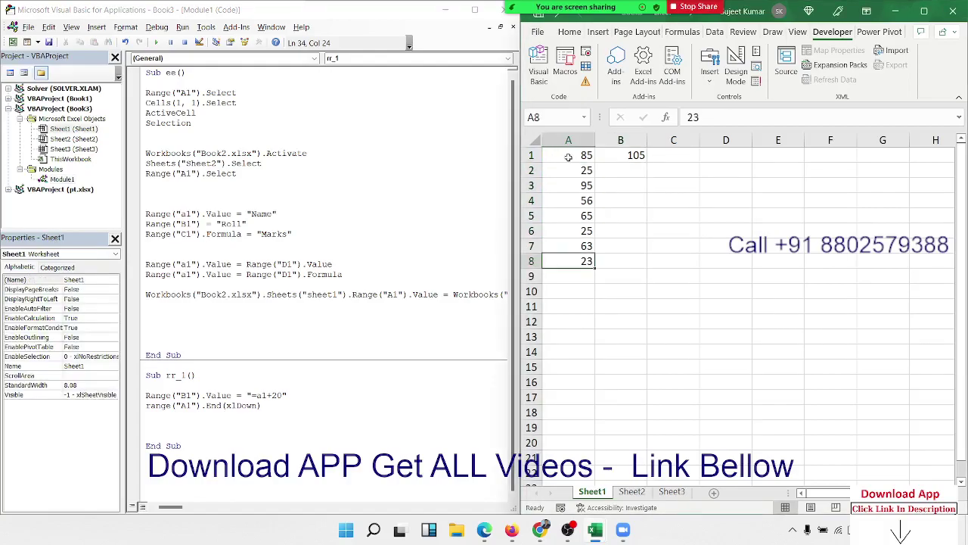
- Append .Offset(0, 1).Select to finish the line
left_click(274, 411)
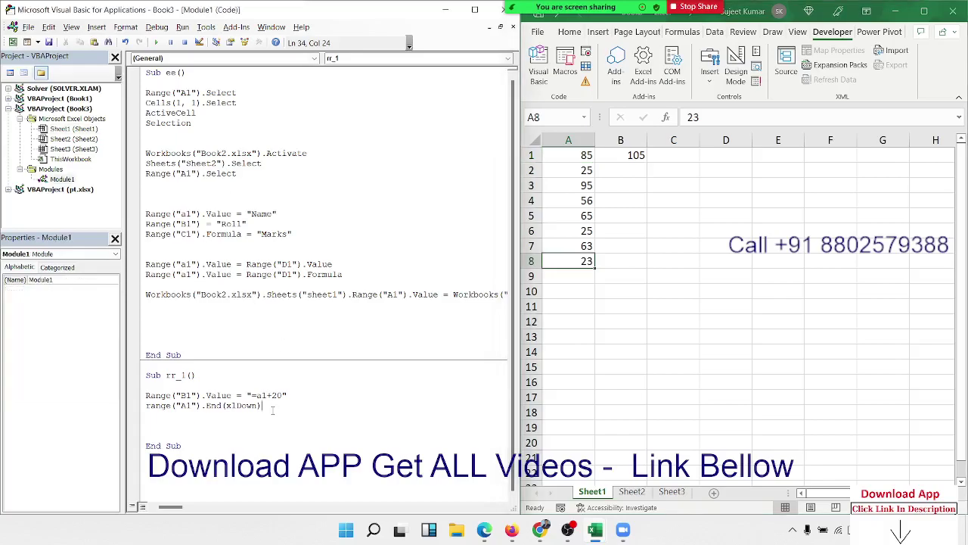
type(".")
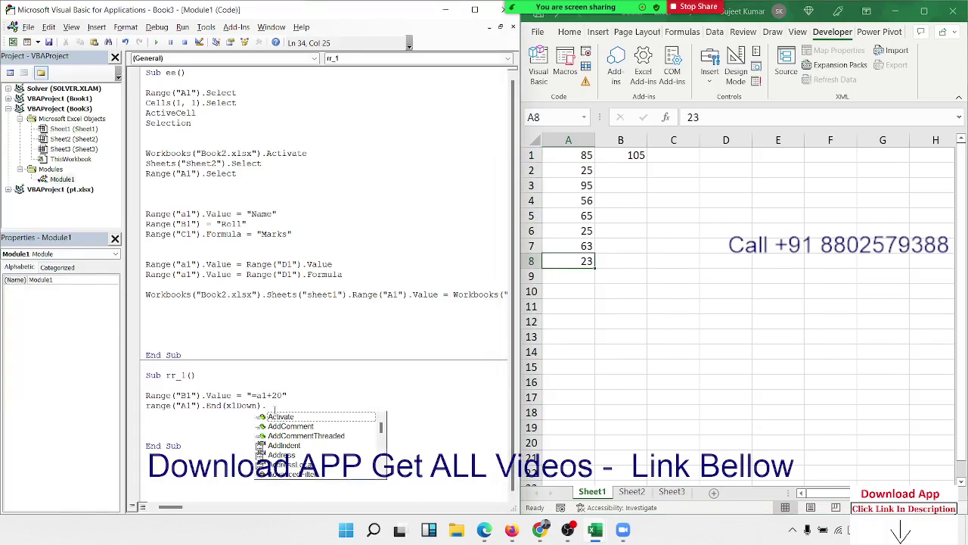
type("of")
key("Tab")
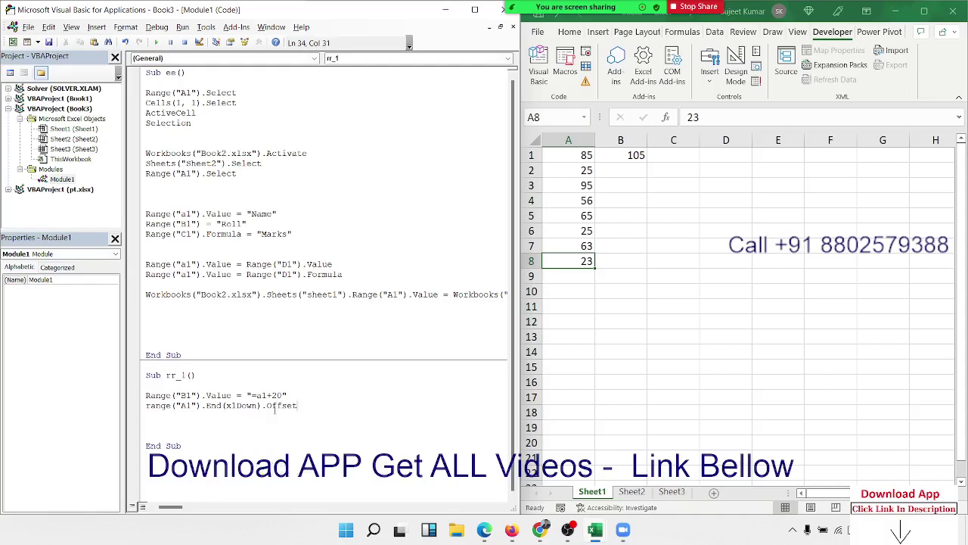
type("(0")
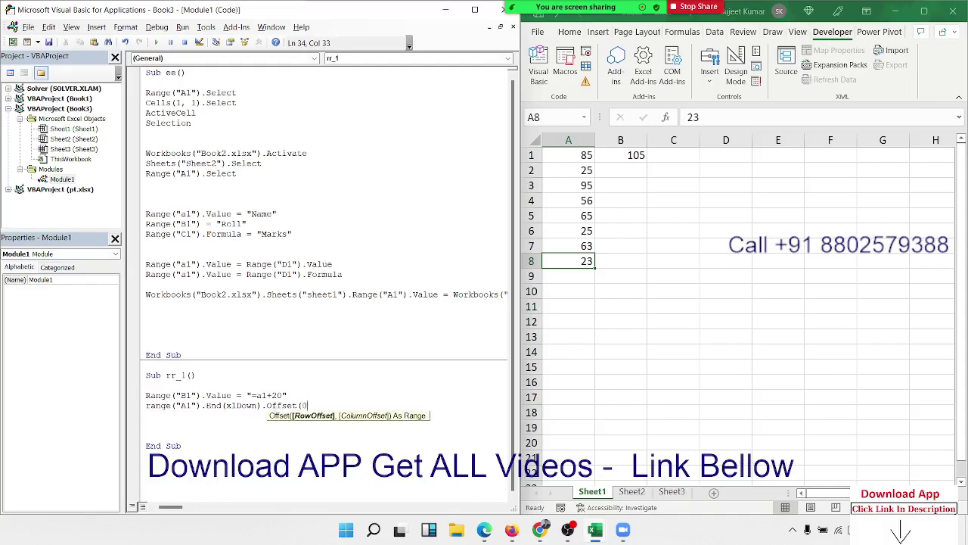
type(",1)")
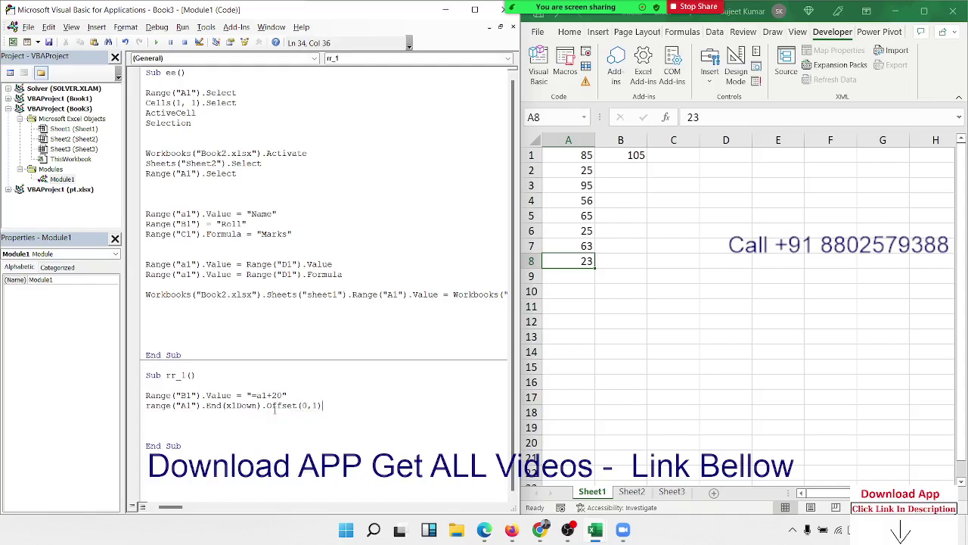
type(".se")
key("Tab")
key("Return")
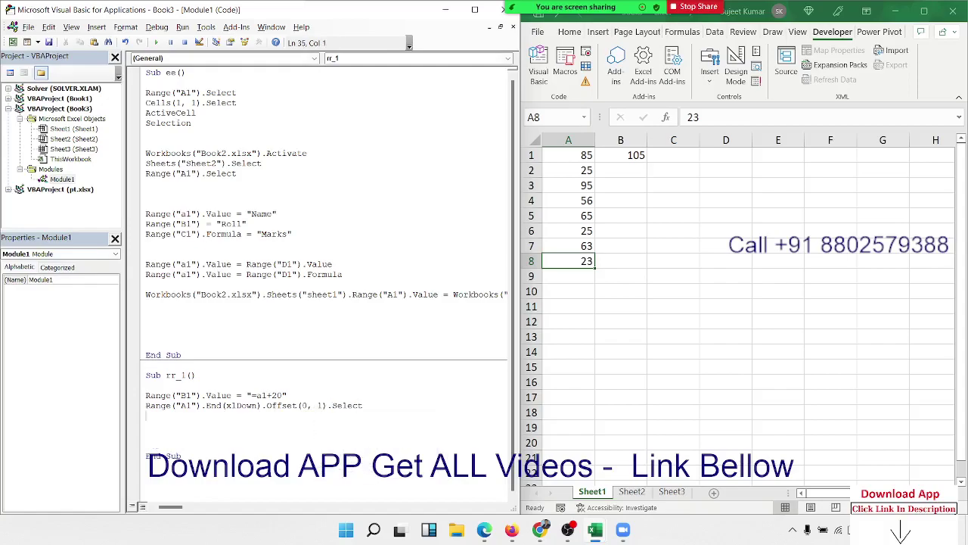
- Confirm in Excel that Ctrl+Down then Right from A1 reaches B8, then begin typing range( below
left_click(572, 153)
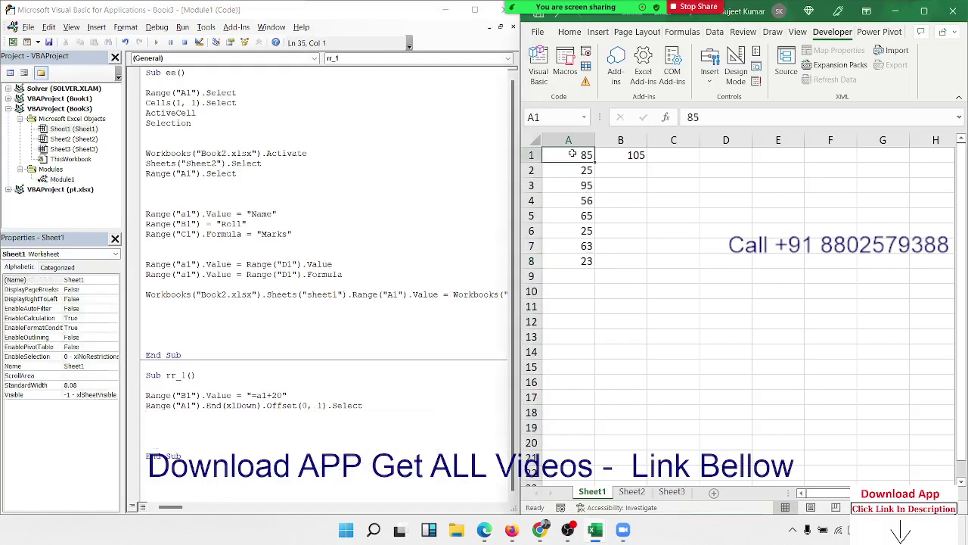
key("ctrl+Down")
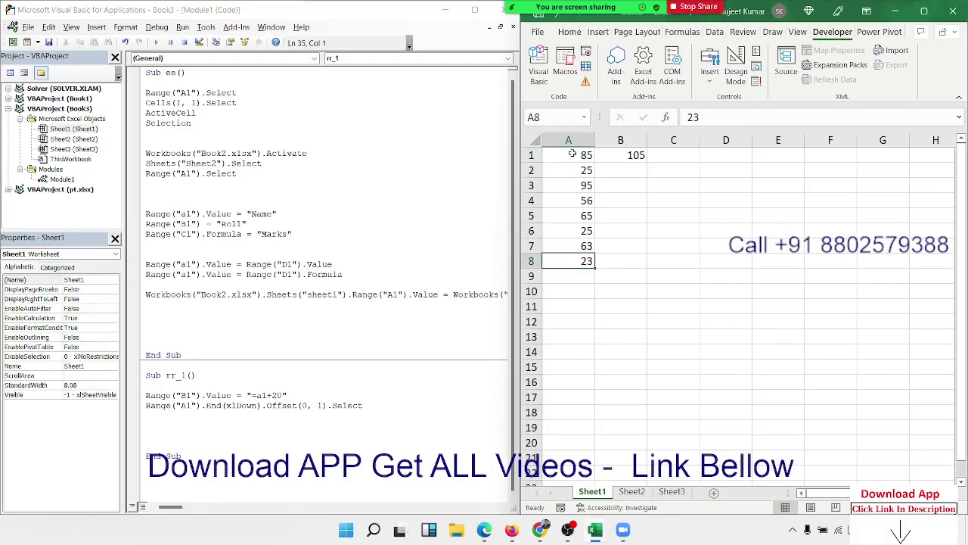
key("Right")
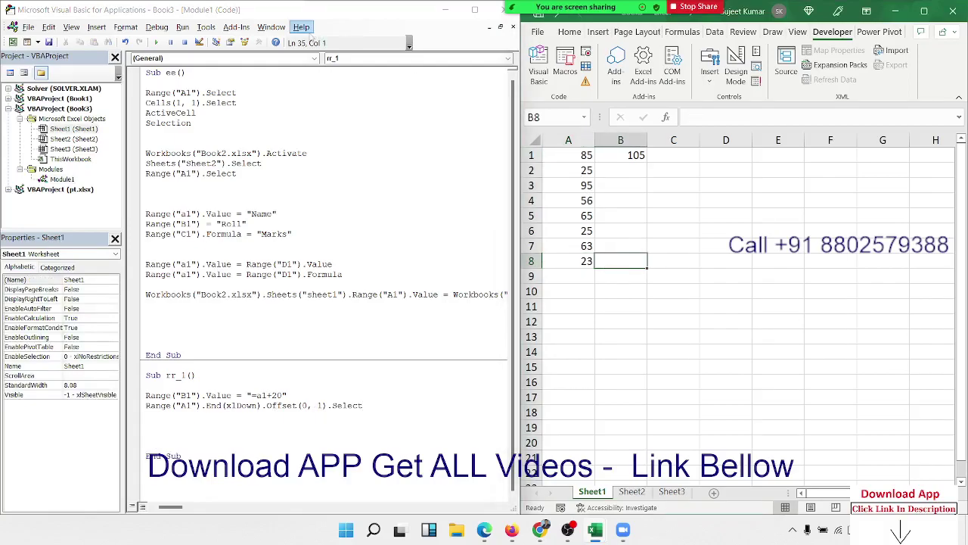
left_click(163, 416)
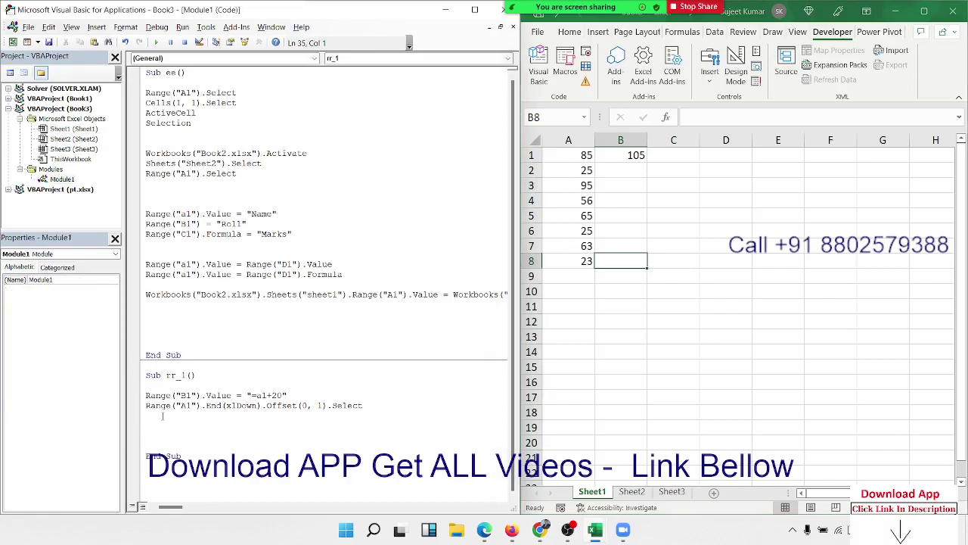
type("range(")
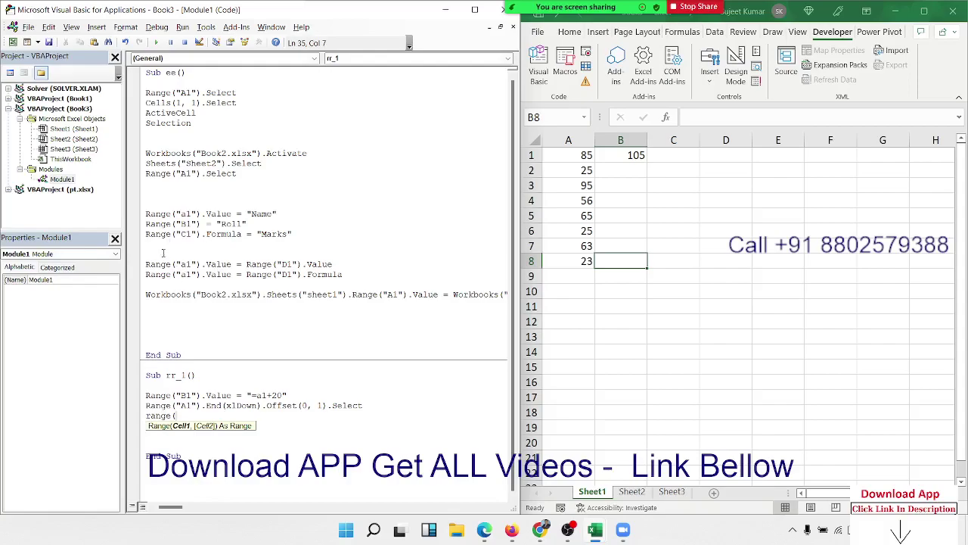
type("a")
- Dismiss the compile error and enter a Range A1 to C10 .Select statement in sub ee
left_click(161, 187)
key("Return")
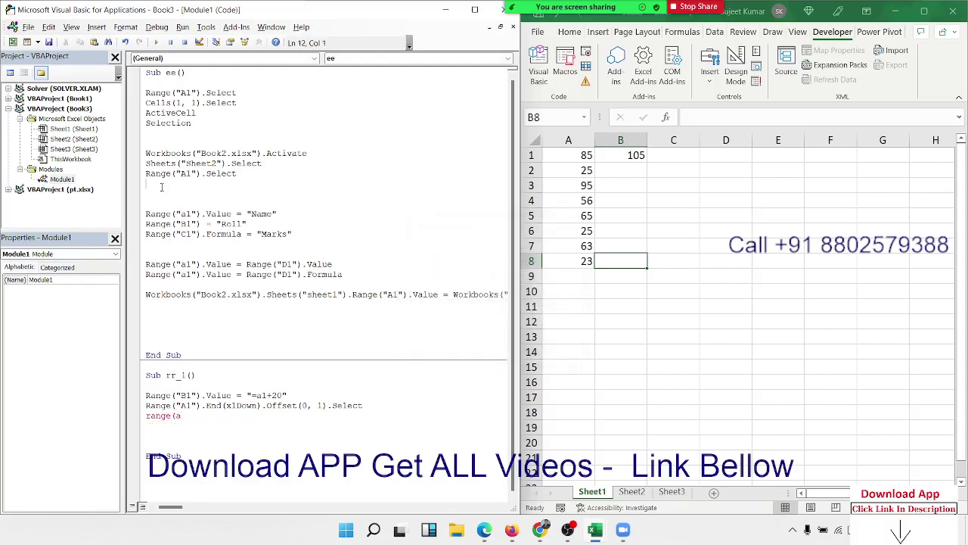
type("range")
type("(\"")
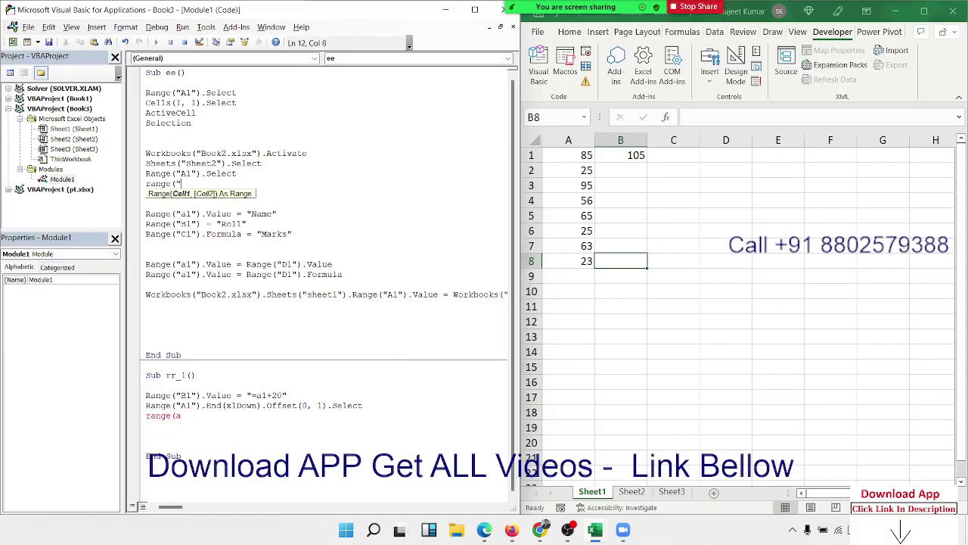
type("A1")
type("\"")
type("C")
type("10")
key("BackSpace")
key("BackSpace")
key("BackSpace")
key("BackSpace")
type(":c")
type("10\")")
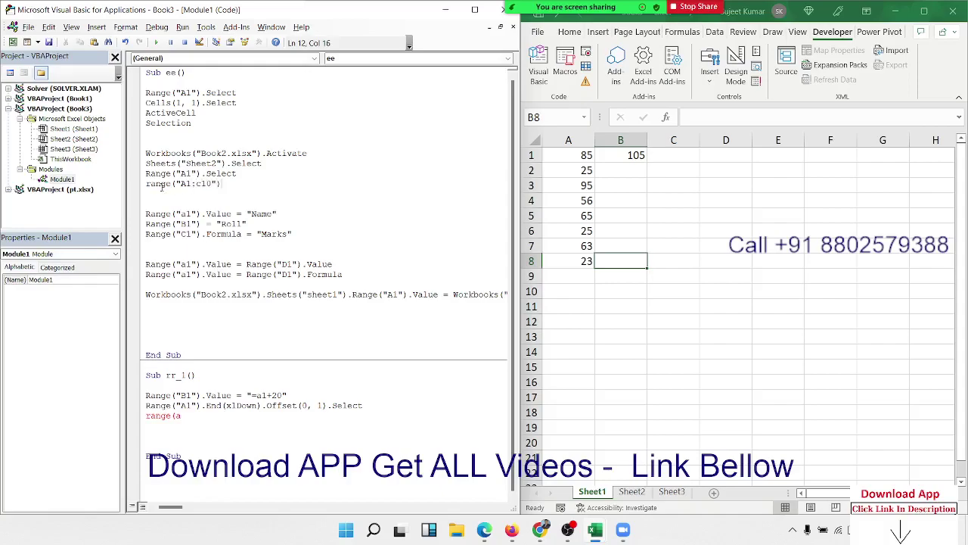
type(".se")
key("Tab")
key("Return")
key("Return")
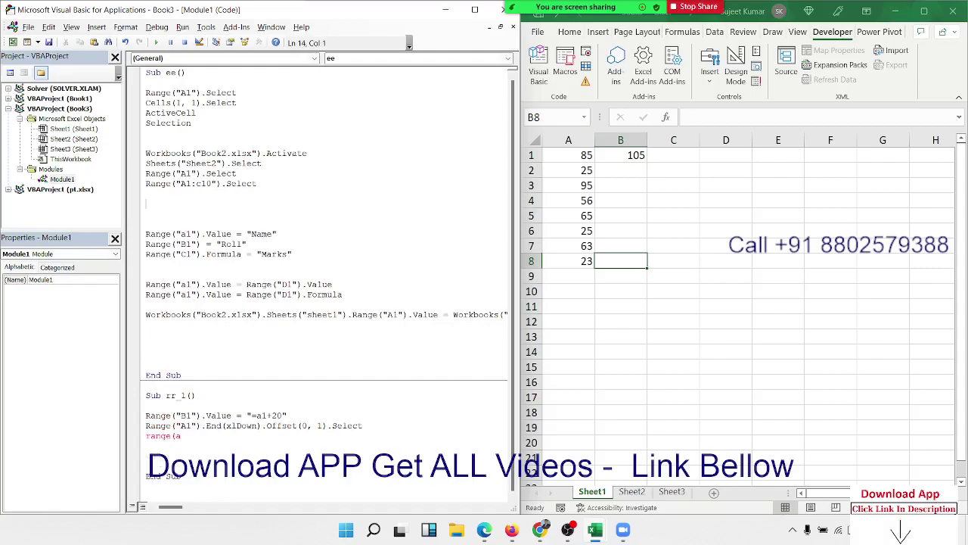
- Write Range("A1", "C10").Select and highlight its A1 and C10 arguments
type("r")
type("ange(")
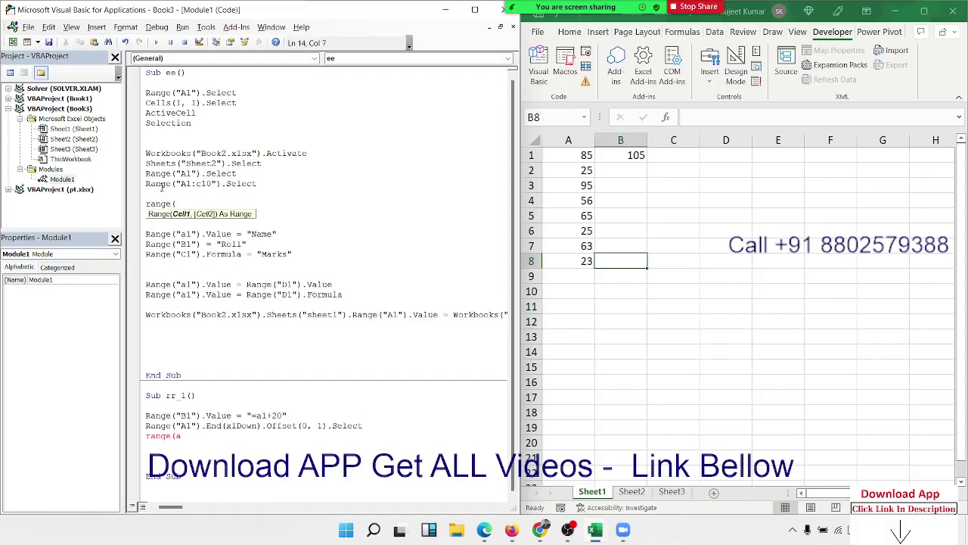
type("\"A1\"")
type(",\"C1")
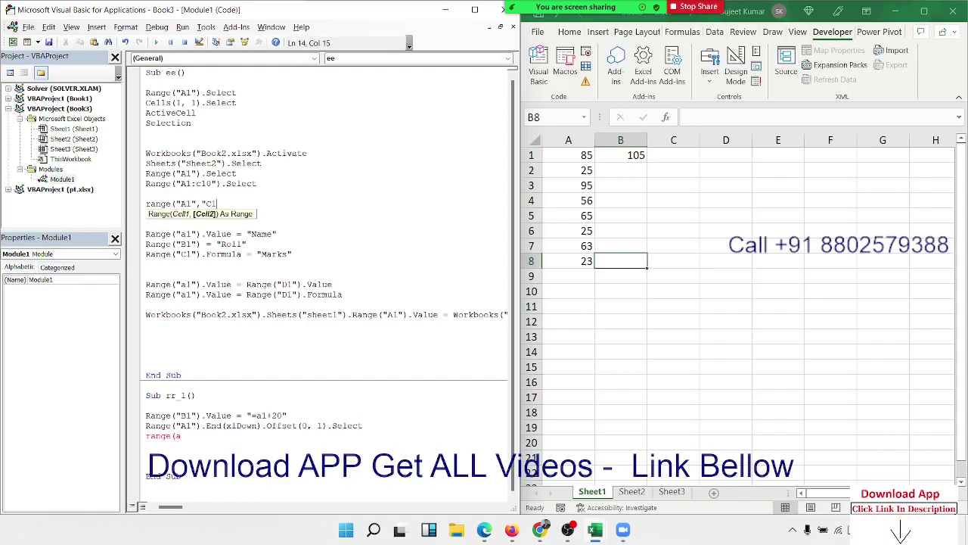
type("0\")")
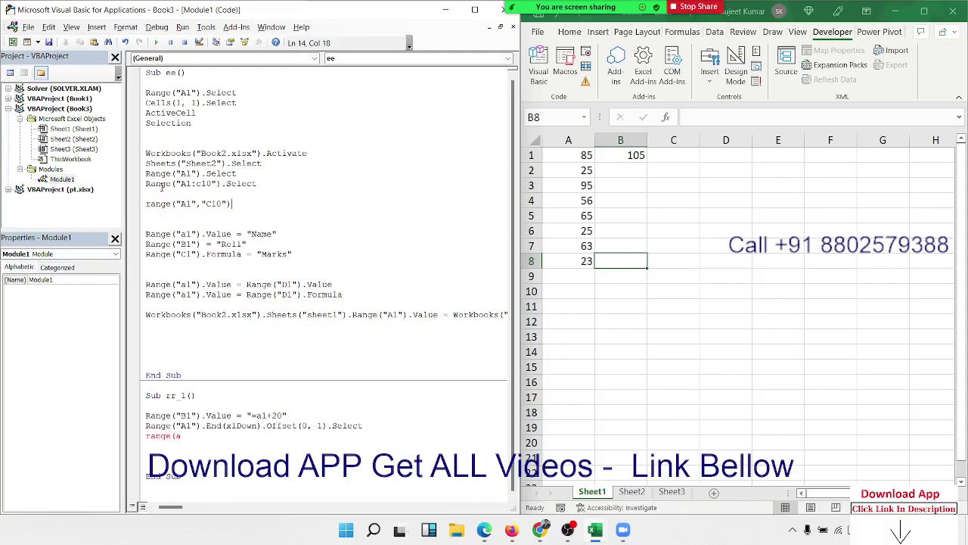
type(".se")
key("Tab")
key("Return")
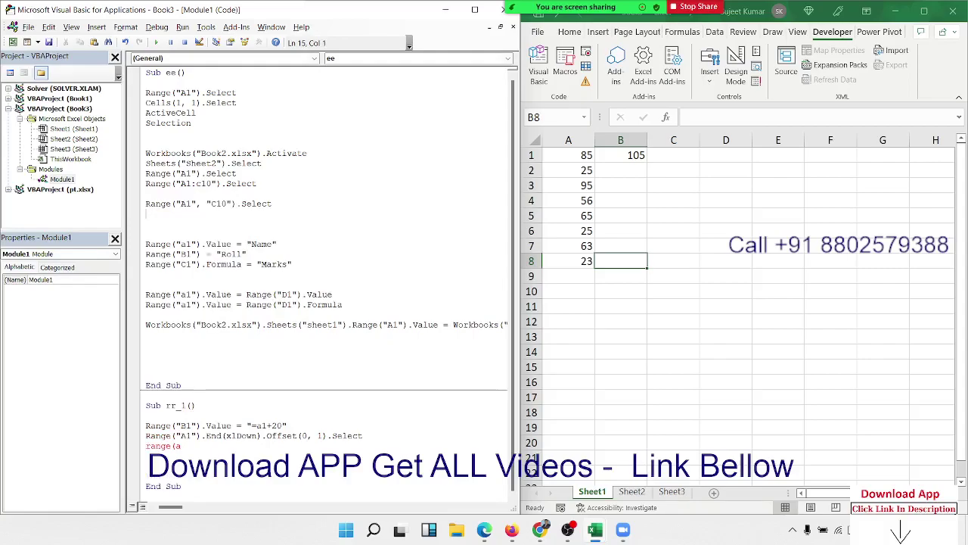
double_click(185, 204)
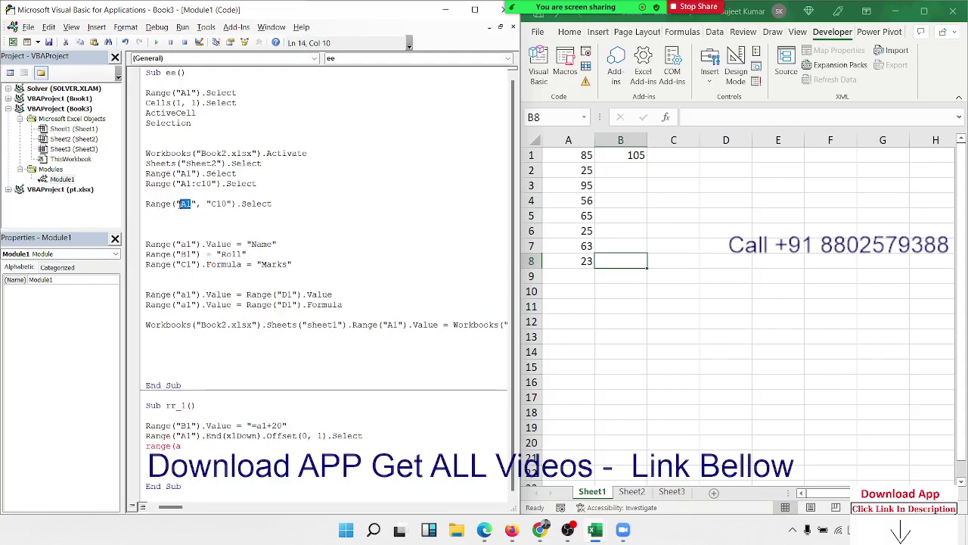
left_click(217, 204)
double_click(218, 204)
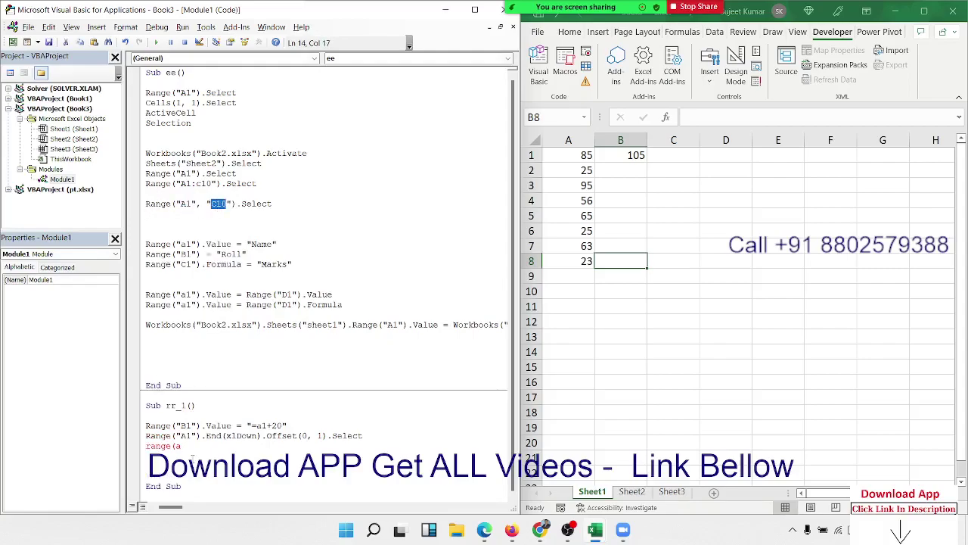
left_click(197, 445)
- Complete rr_1's third line as Range(ActiveCell, ActiveCell.End(xlUp)).FillDown
type("ctiv")
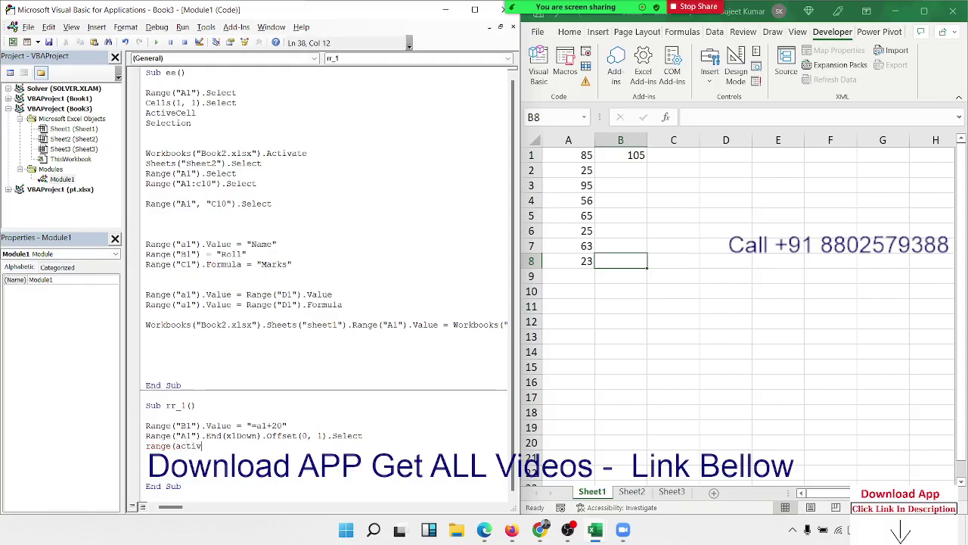
type("ecell")
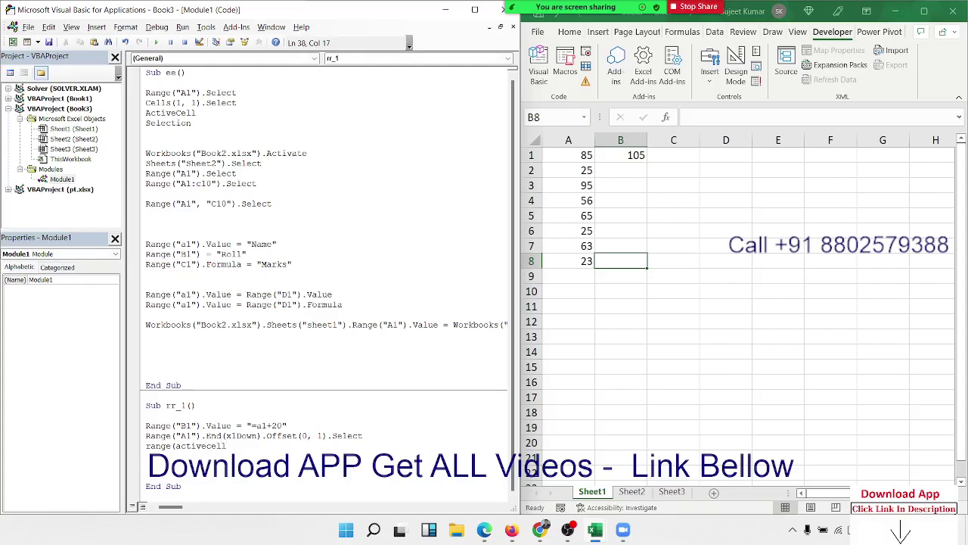
type(",act")
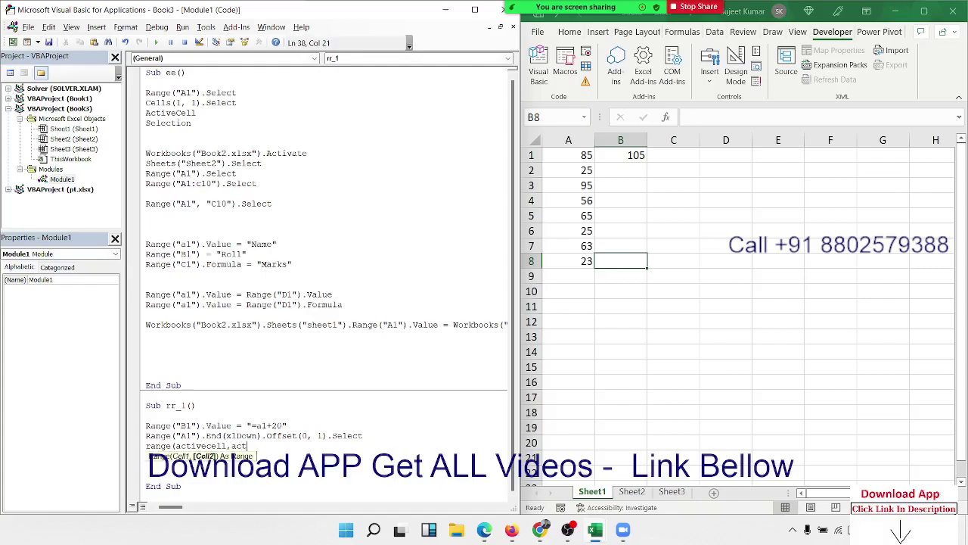
type("ivecell")
type(".en")
key("Tab")
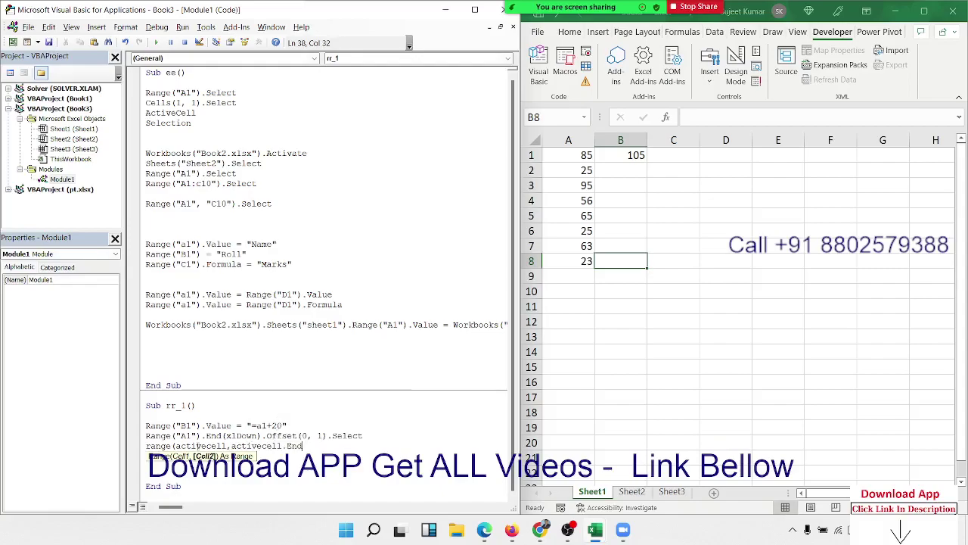
type("(")
type("xlu")
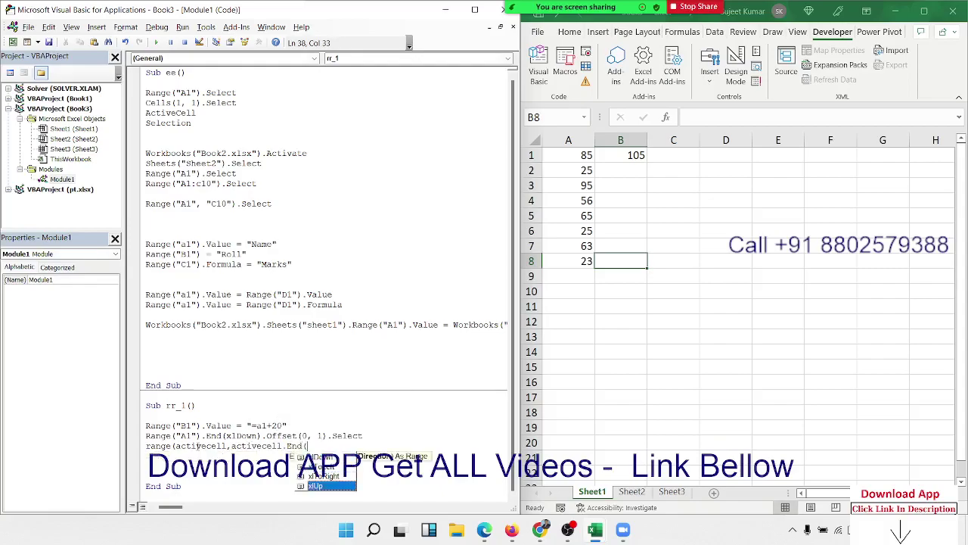
key("Tab")
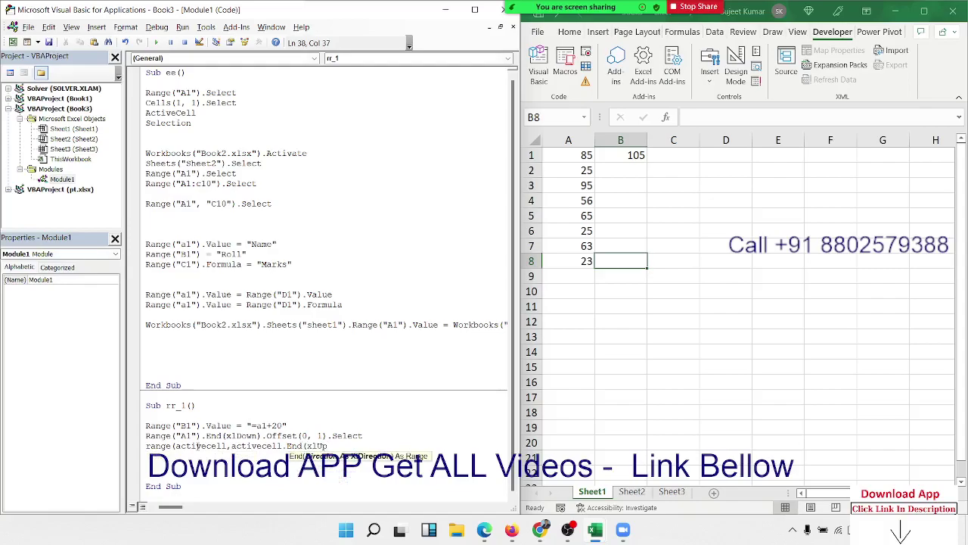
type(")")
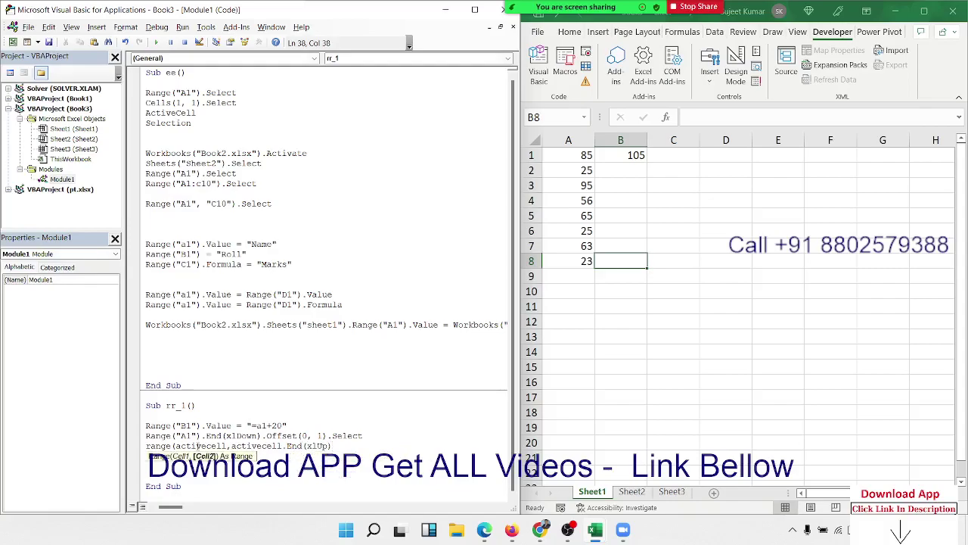
type(").fil")
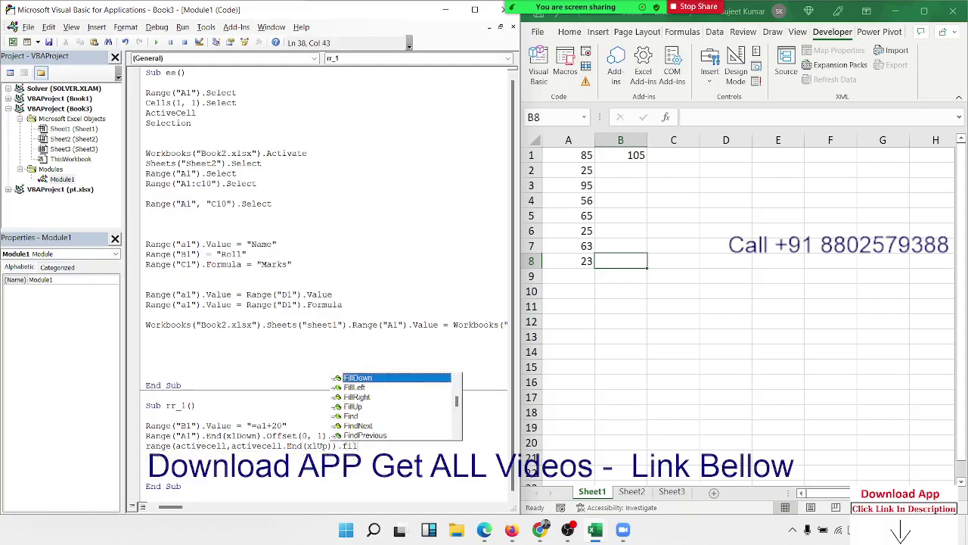
key("Return")
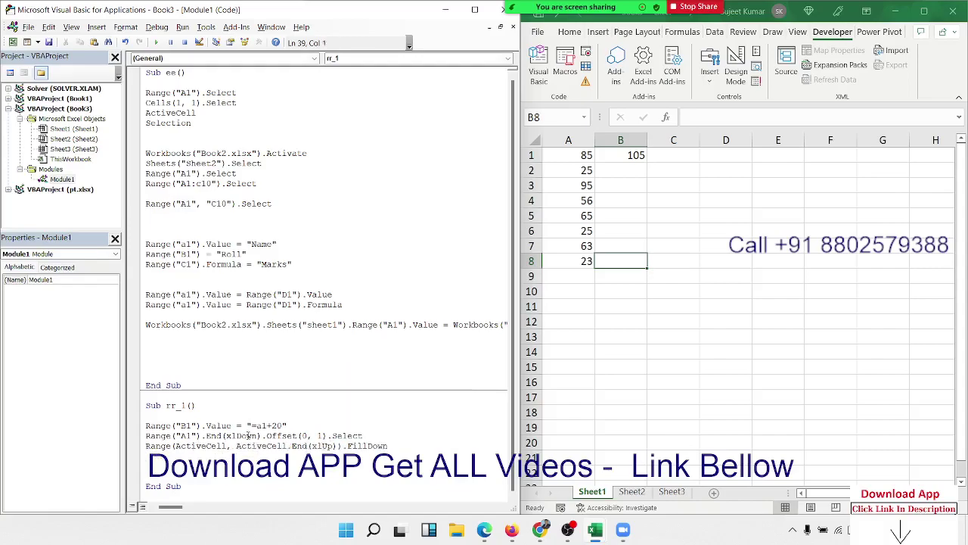
- Select B1:B8 in Excel, fill down, then clear the column B values
left_click(640, 262)
key("ctrl+shift+Up")
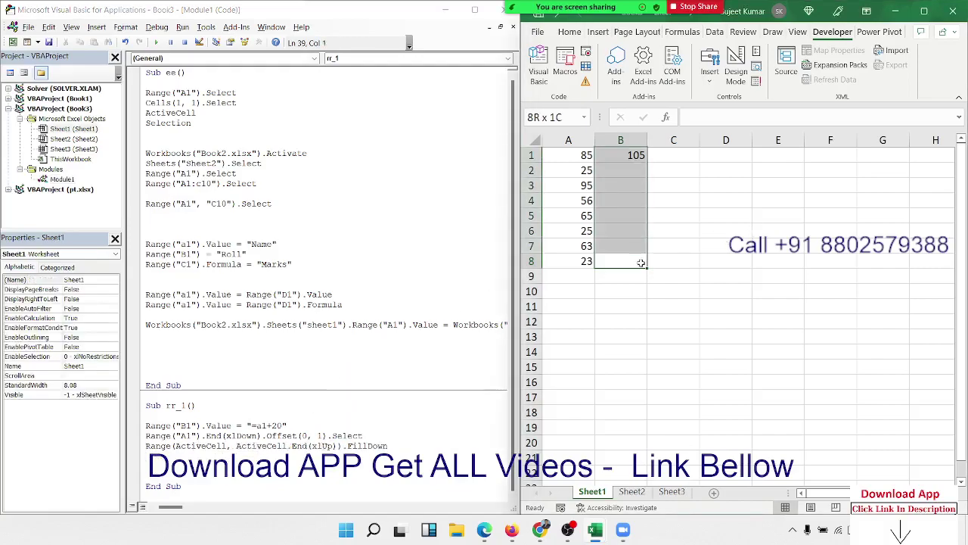
key("ctrl+d")
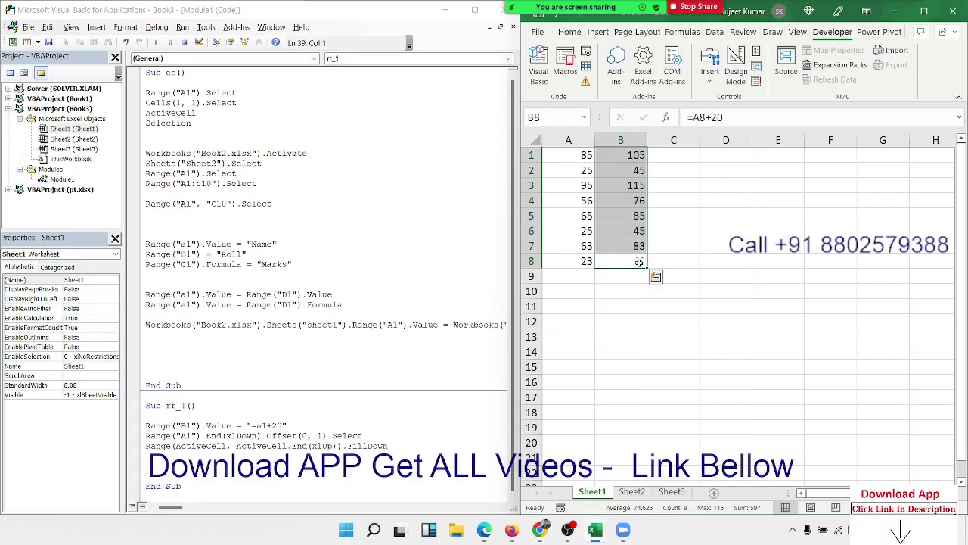
key("Delete")
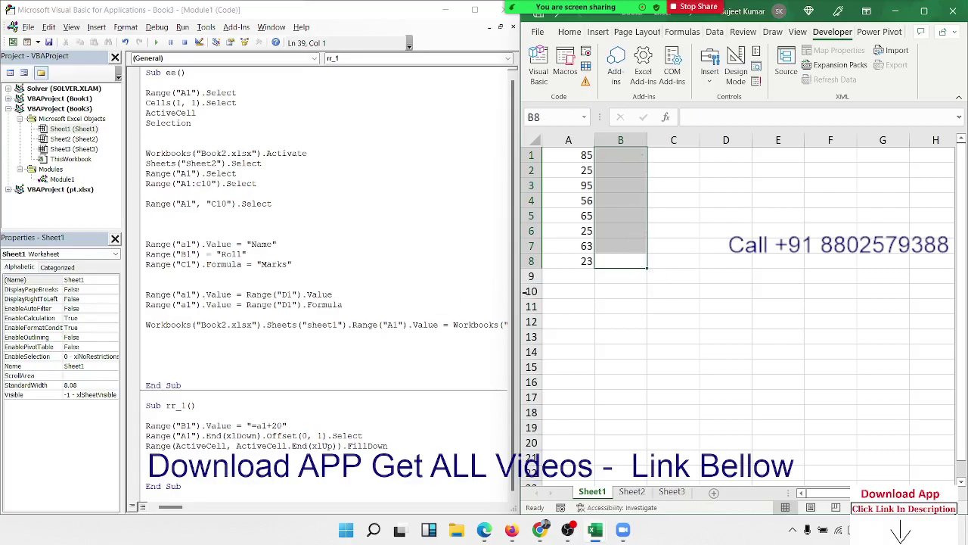
- Run rr_1 and check the =A+20 formulas it wrote into B1 through B8
left_click(152, 466)
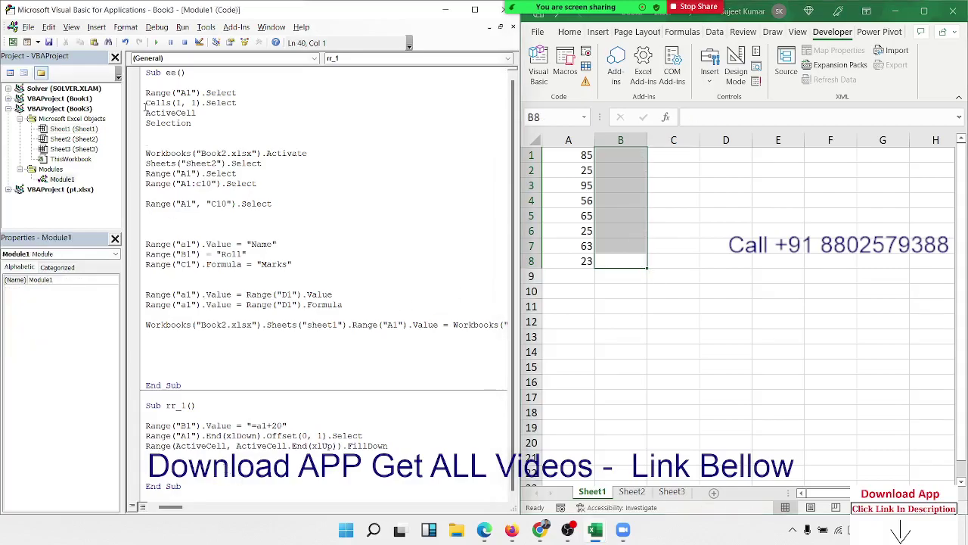
left_click(156, 42)
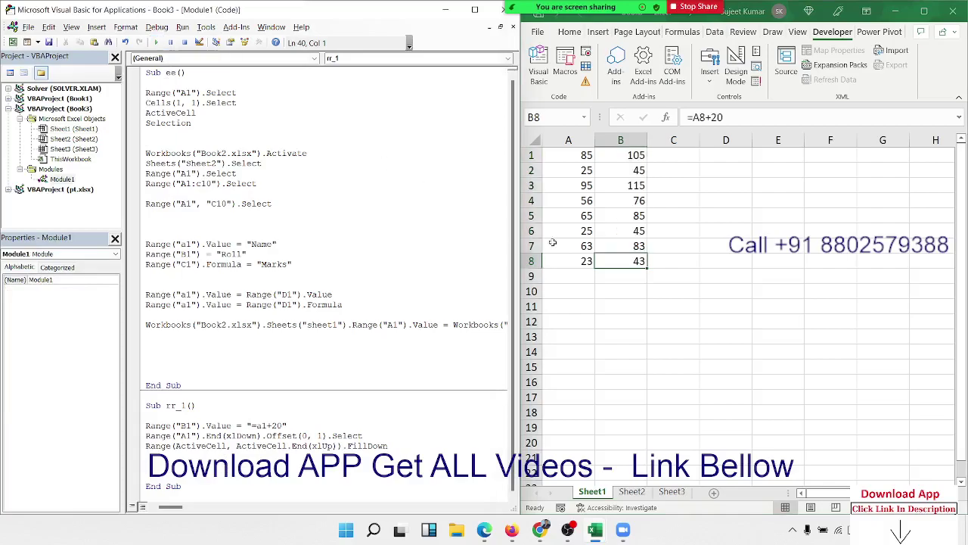
left_click(627, 261)
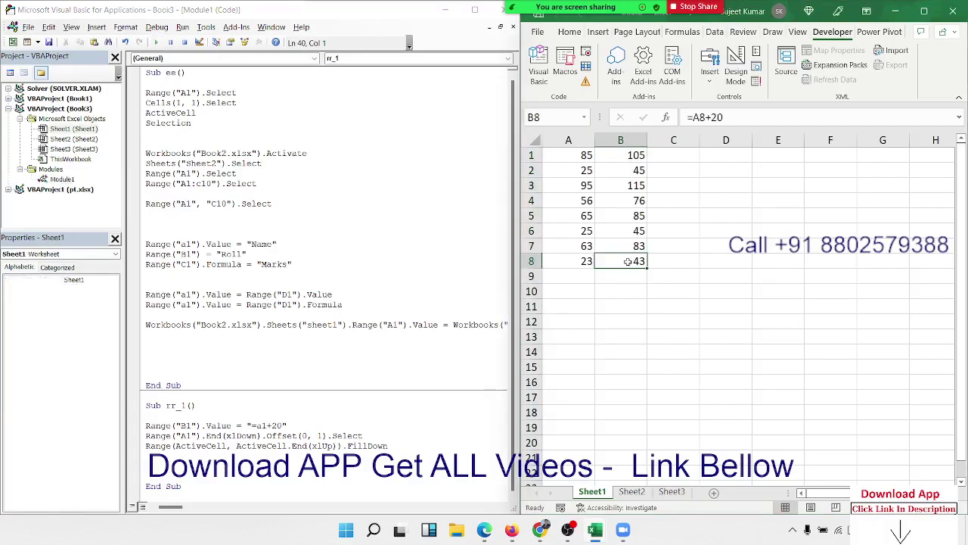
left_click_drag(627, 261, 626, 227)
left_click(632, 244)
left_click(625, 228)
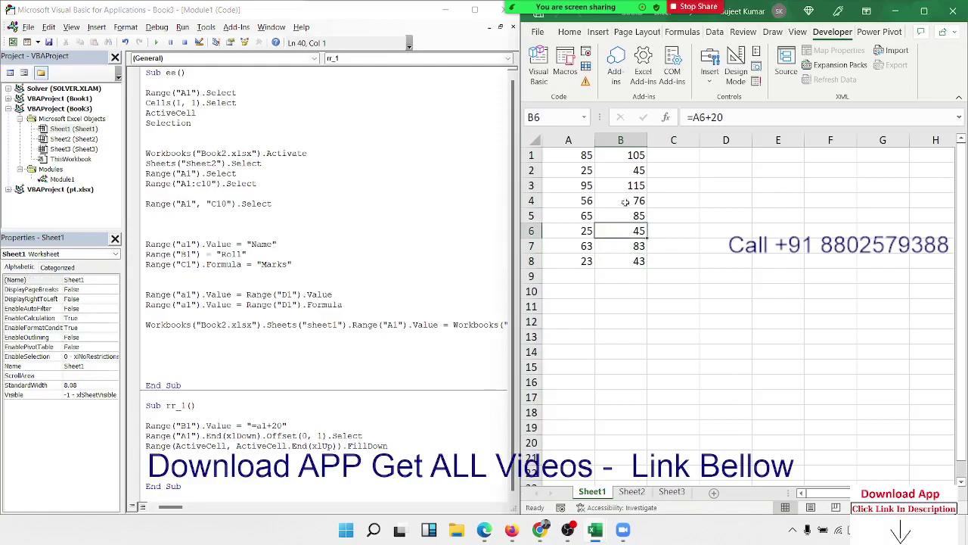
left_click(624, 202)
left_click(625, 171)
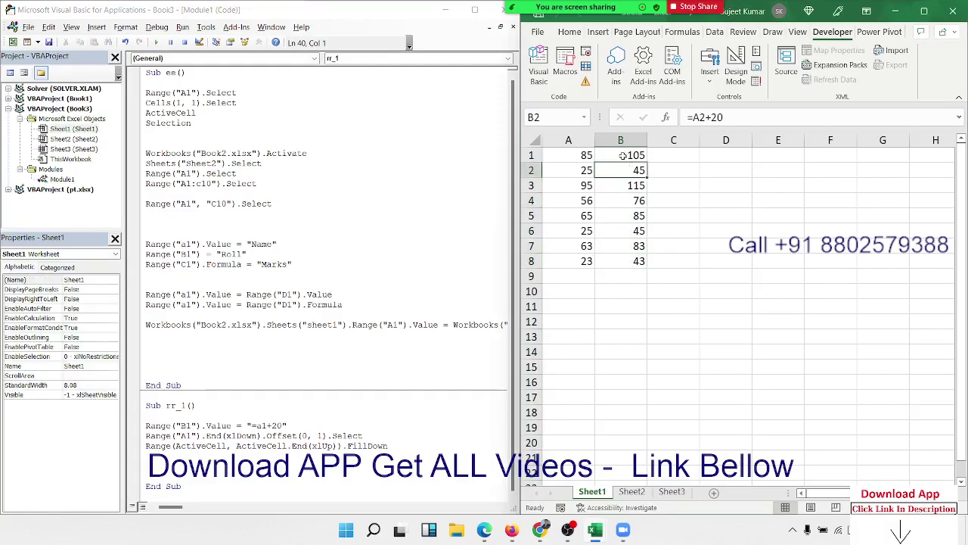
left_click(622, 155)
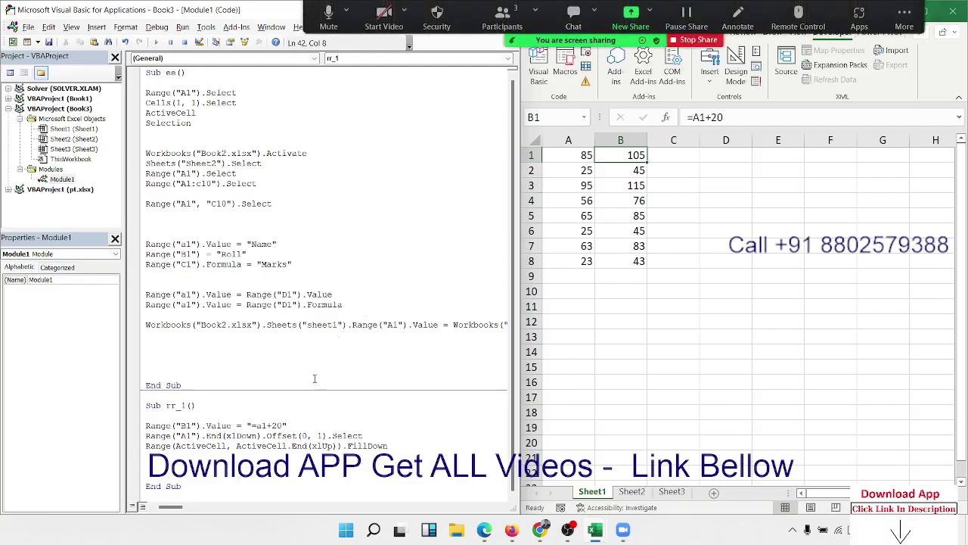
- Tidy rr_1's ending and create an empty Sub rr_2() below it
left_click(171, 454)
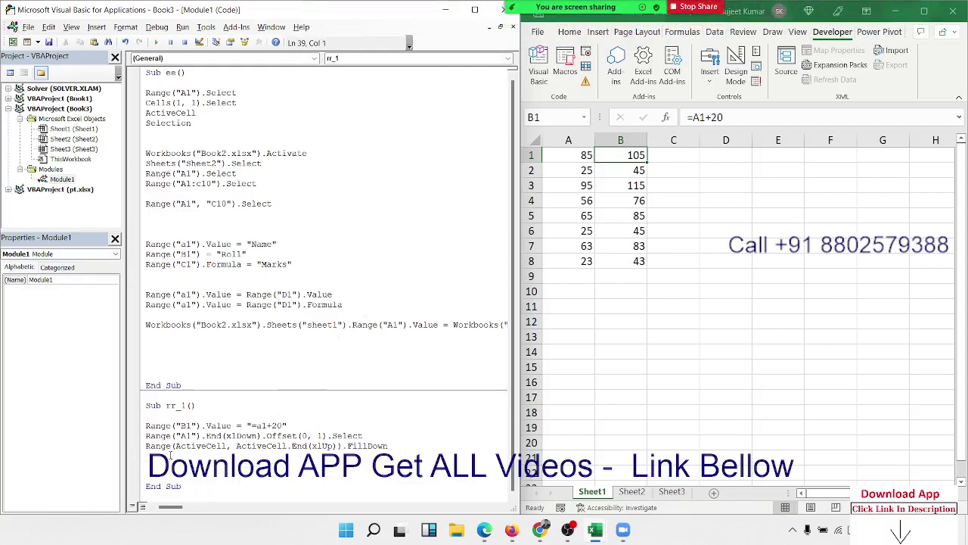
key("Delete")
key("Delete")
key("Delete")
left_click_drag(252, 425, 287, 425)
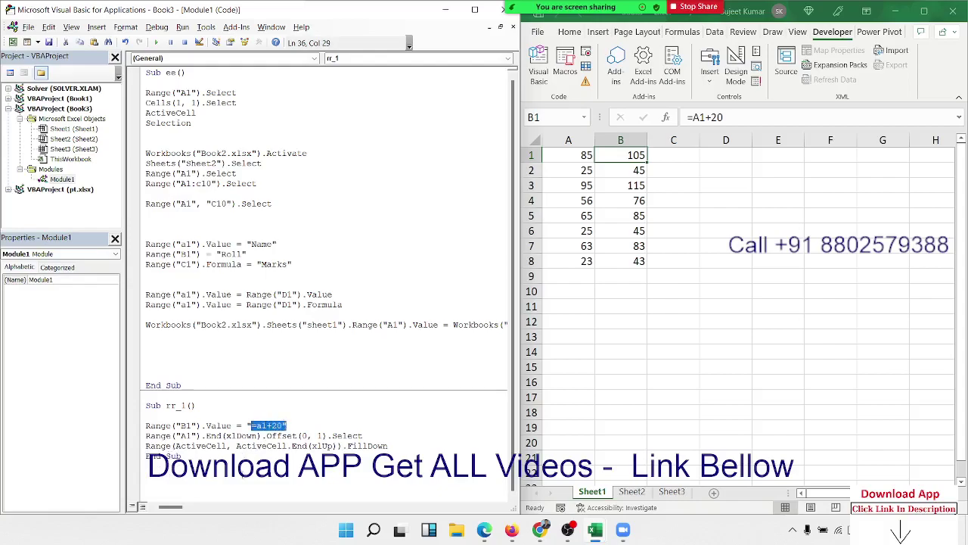
left_click(186, 482)
key("Return")
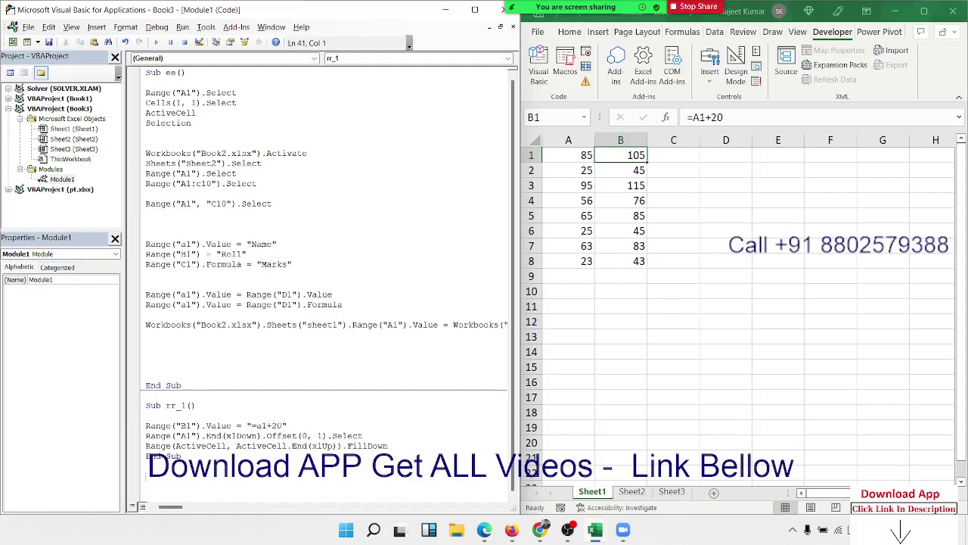
type("su")
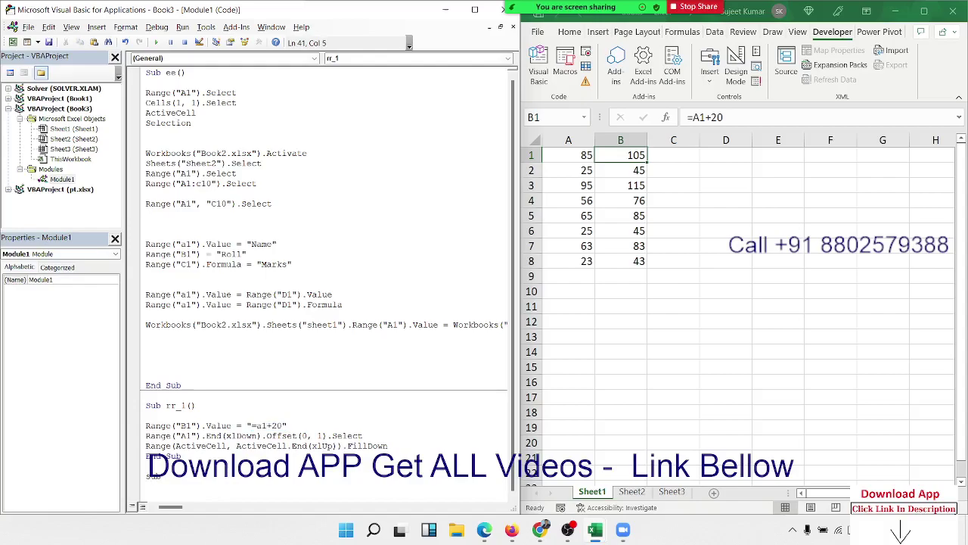
type("rr")
type("_")
type("2(")
key("Return")
left_click_drag(147, 425, 303, 428)
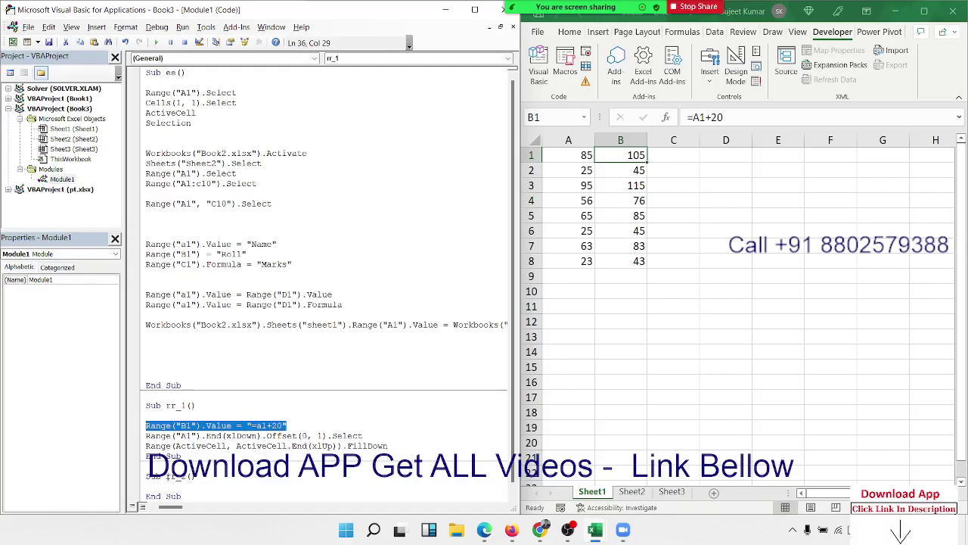
- Paste the B1 =a1+20 line into rr_2 and add Range("B1").Copy beneath it
left_click(161, 486)
type("Range(\"B1\").Value = \"=a1+20\"")
key("Return")
key("Return")
key("Return")
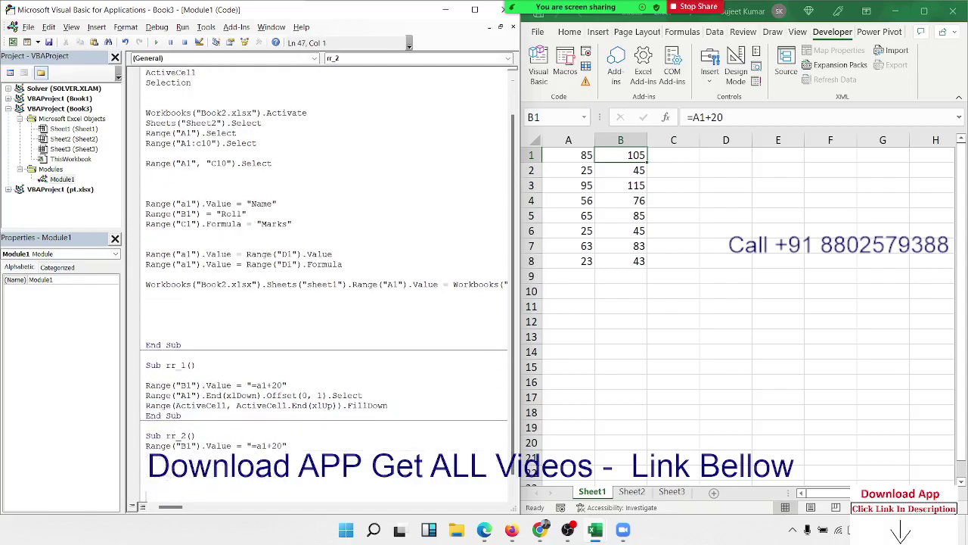
type("Ra")
type("nge(\"")
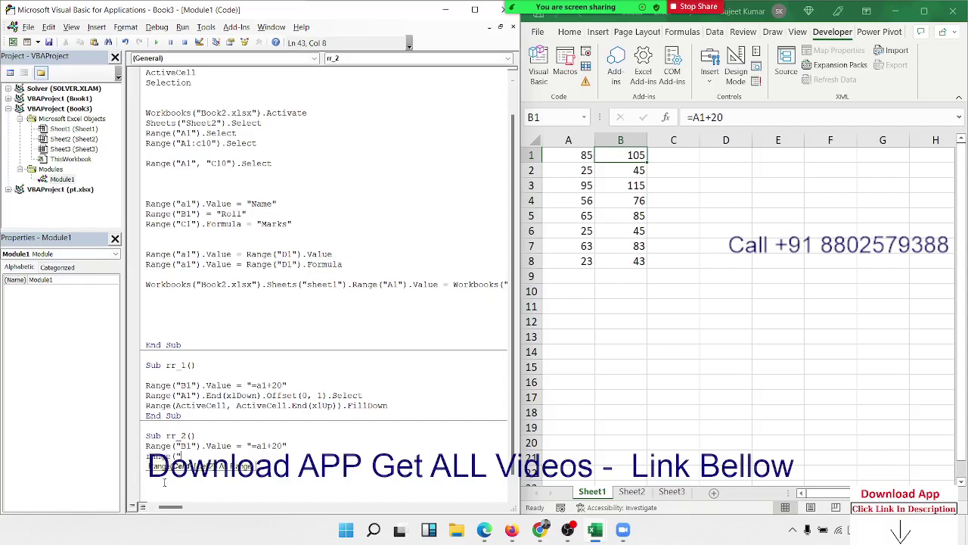
type("B1\")")
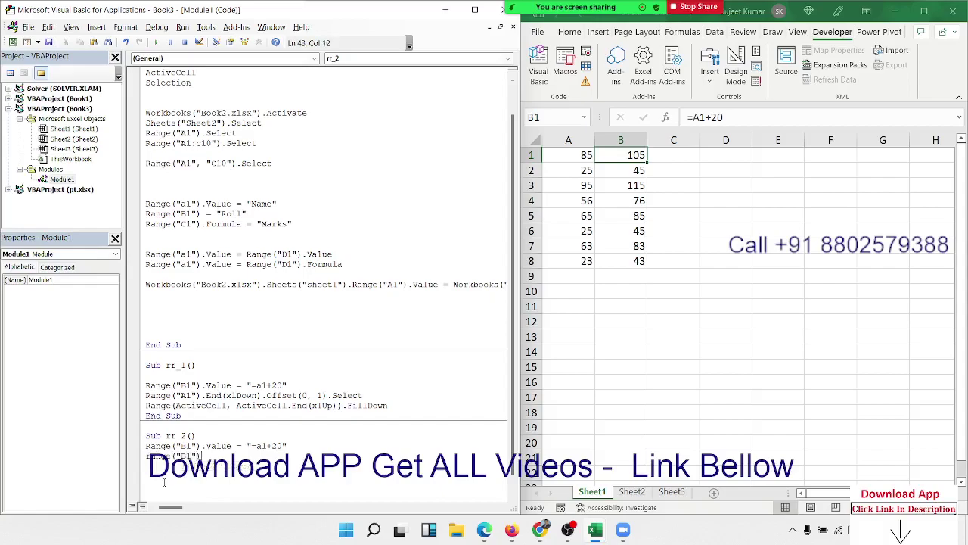
type(".co")
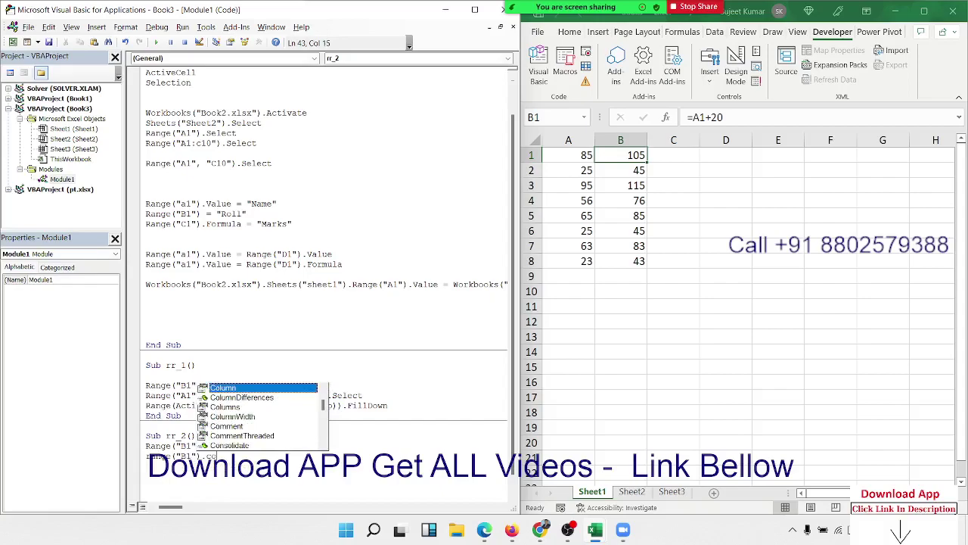
type("py")
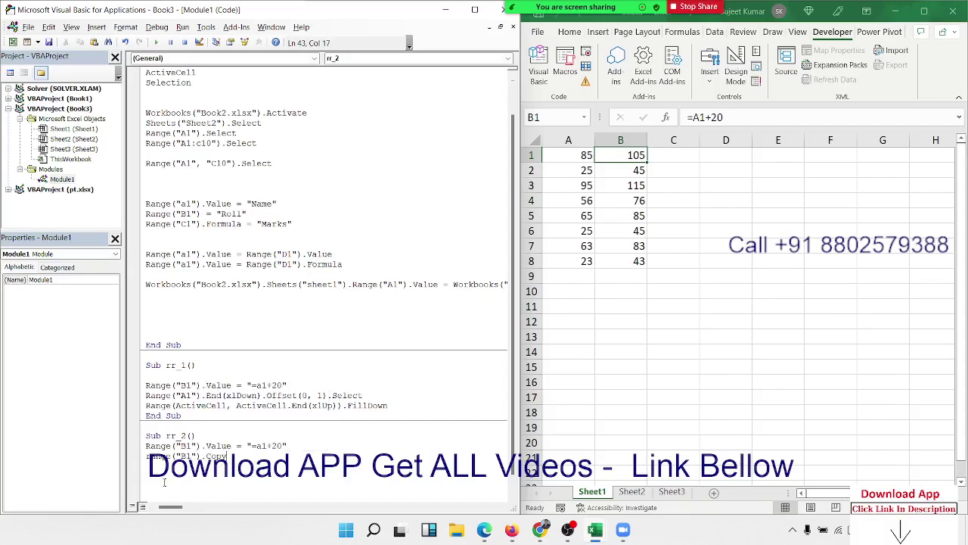
key("Return")
- Copy rr_1's Offset(0, 1).Select line into rr_2 and add ActiveSheet.Paste
left_click_drag(147, 395, 363, 395)
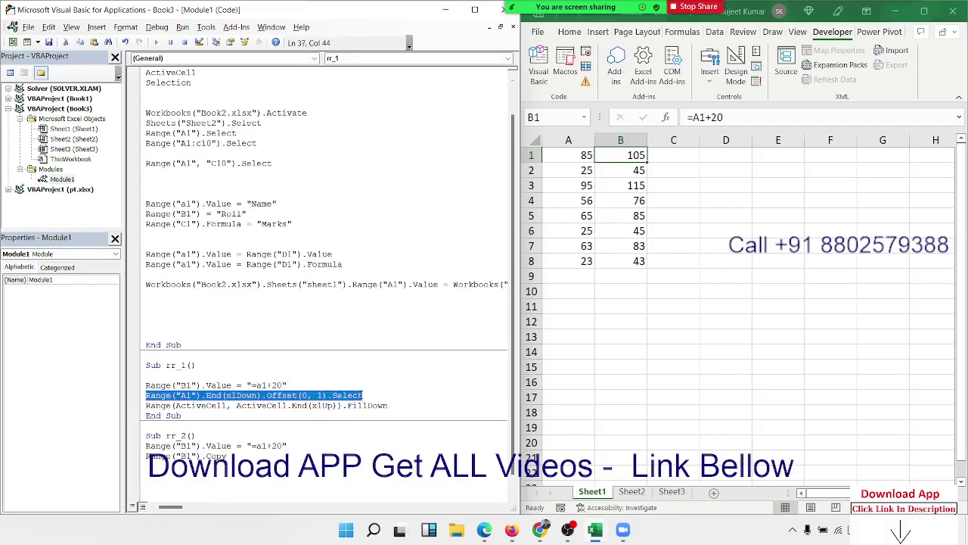
key("ctrl+c")
left_click(162, 466)
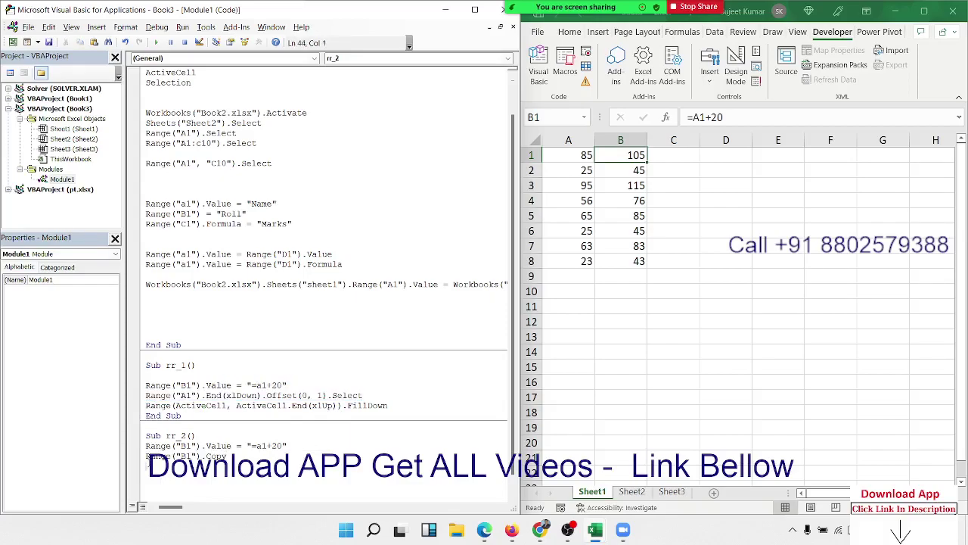
key("ctrl+v")
key("Return")
type("iv")
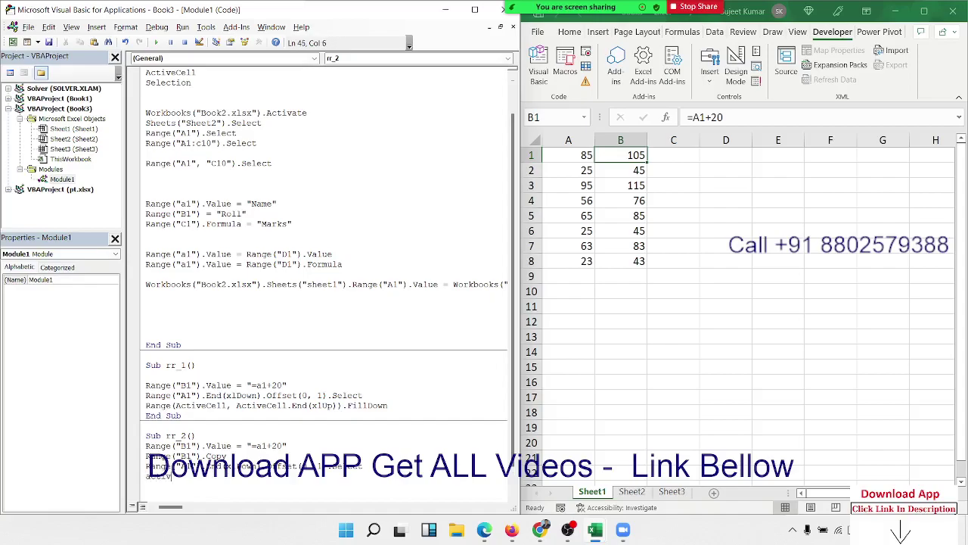
type("esheet.")
type("p")
type("aste")
key("Return")
- Insert Range(ActiveCell, ActiveCell.End(xlUp)).Select above ActiveSheet.Paste, reusing rr_1's range expression
scroll(168, 470, "down", 1)
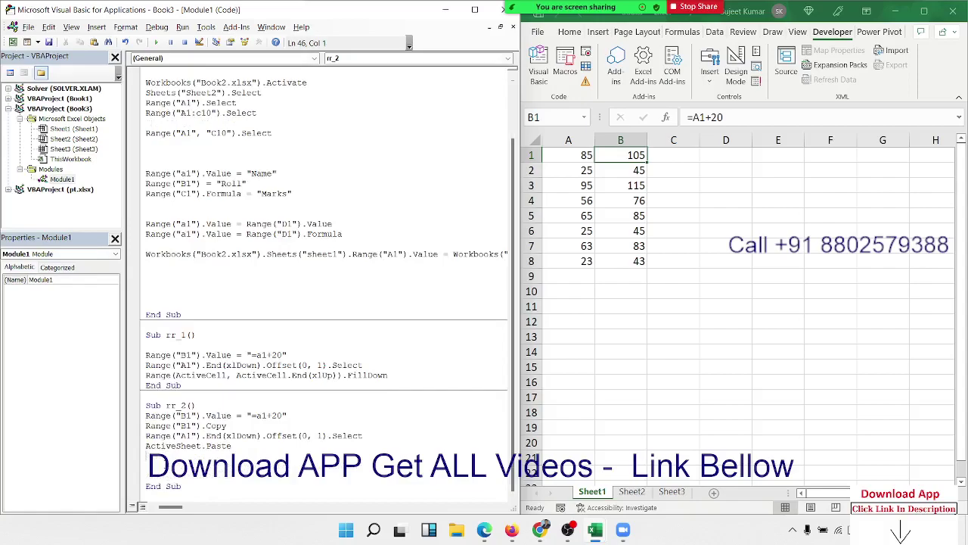
scroll(325, 269, "up", 1)
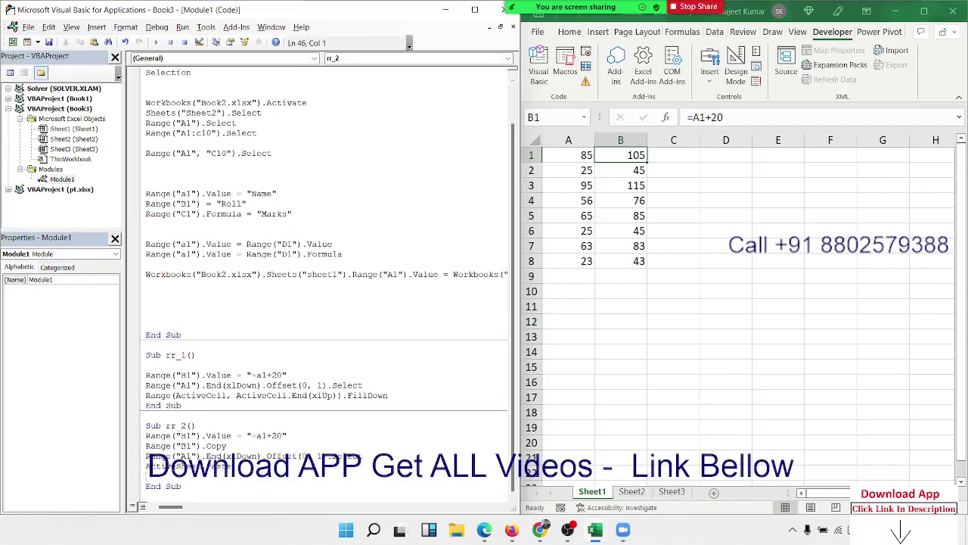
key("shift+Down")
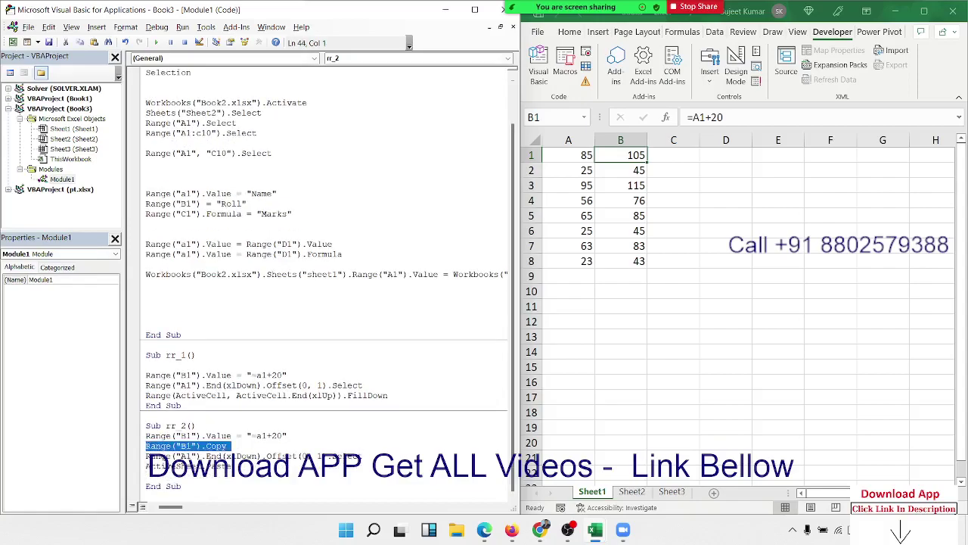
key("Right")
key("shift+Down")
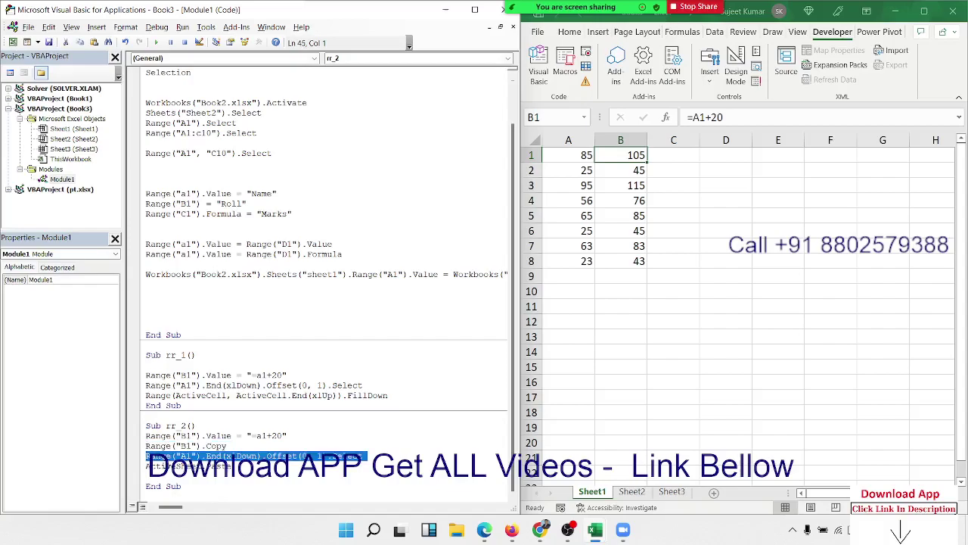
key("Right")
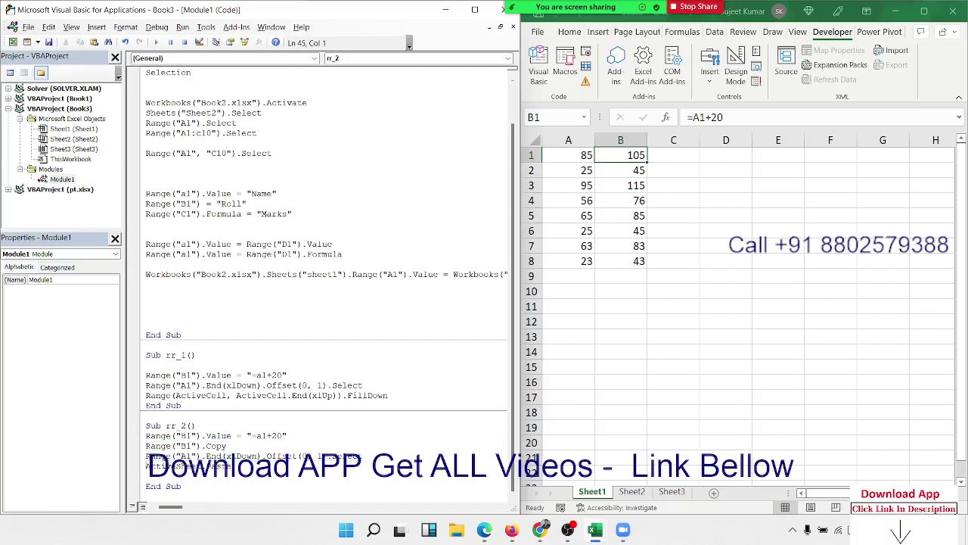
key("Return")
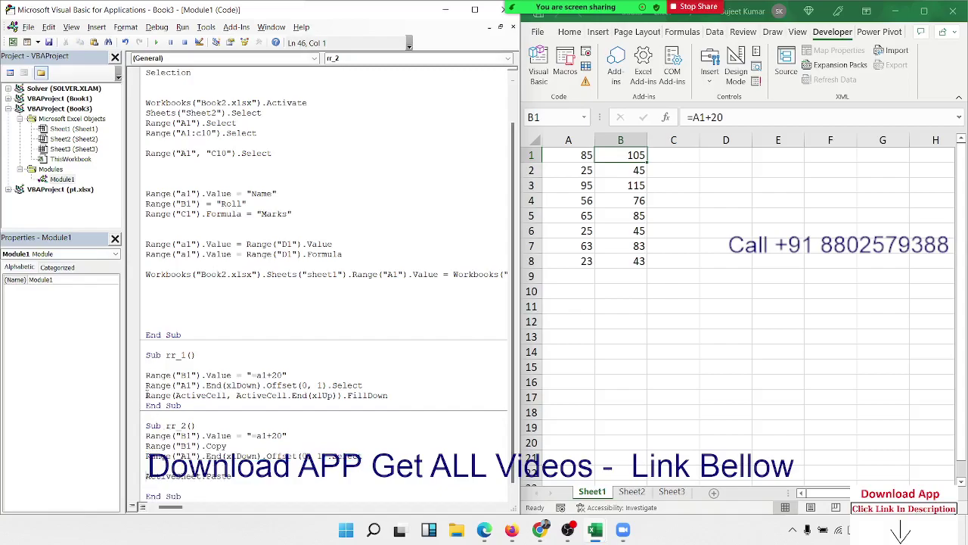
mouse_move(368, 385)
left_mouse_down()
mouse_move(216, 385)
mouse_move(318, 385)
left_mouse_up()
left_click_drag(146, 395, 344, 395)
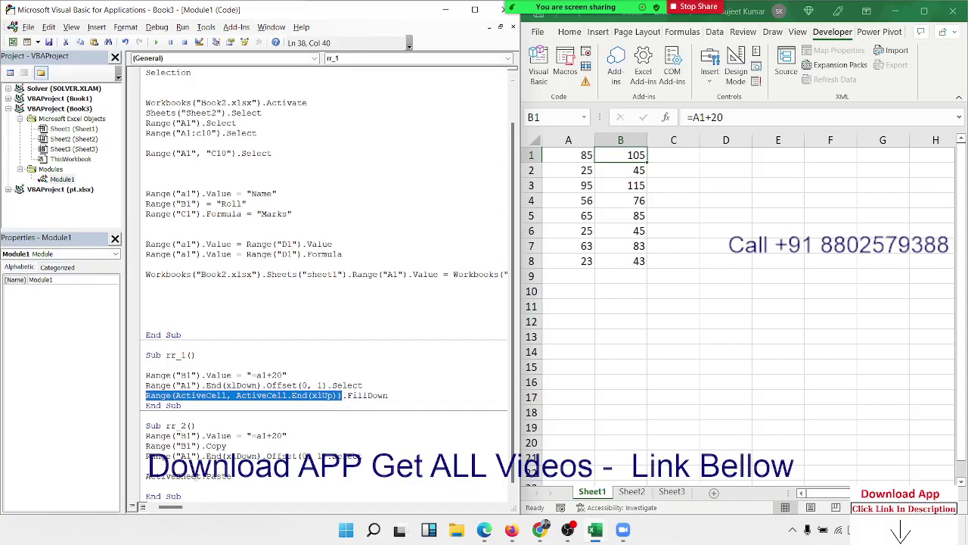
left_click(151, 465)
key("ctrl+v")
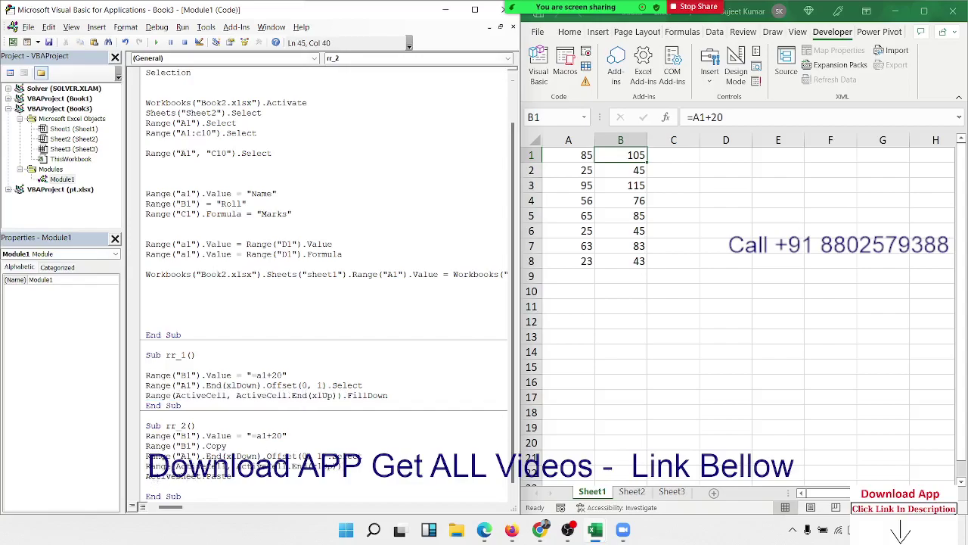
type(".se")
key("Tab")
key("Down")
left_click_drag(621, 261, 613, 160)
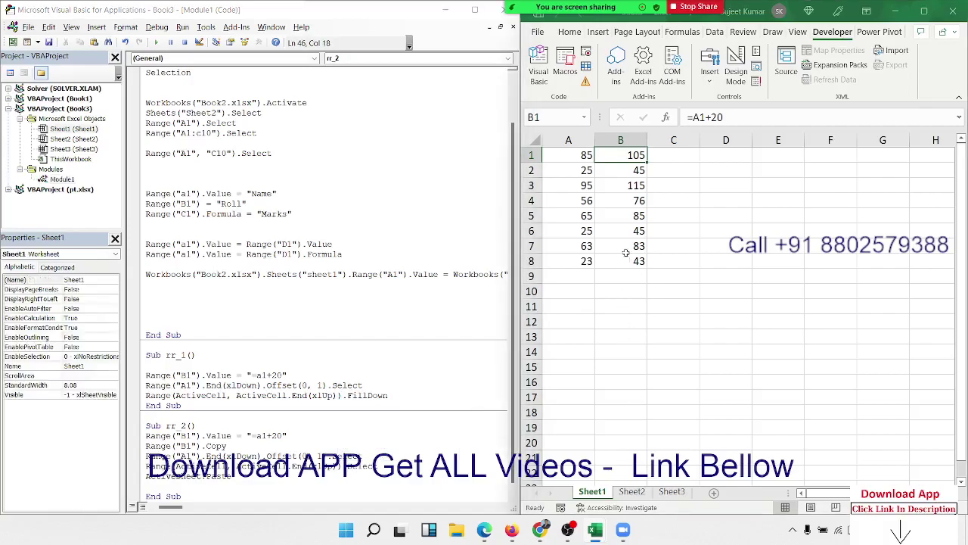
- Run rr_2 with the cursor inside it and review column B's results, 105 down to 43
left_click(245, 463)
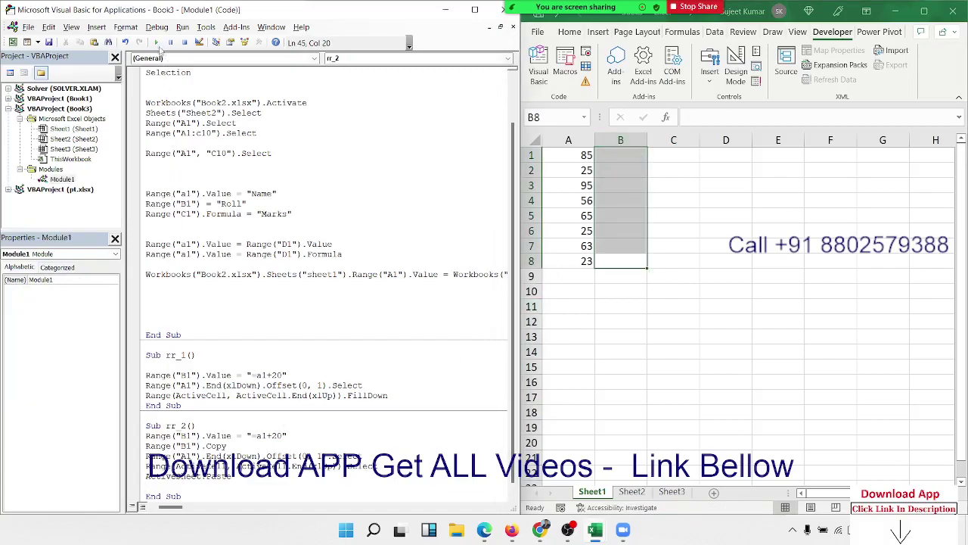
left_click(156, 42)
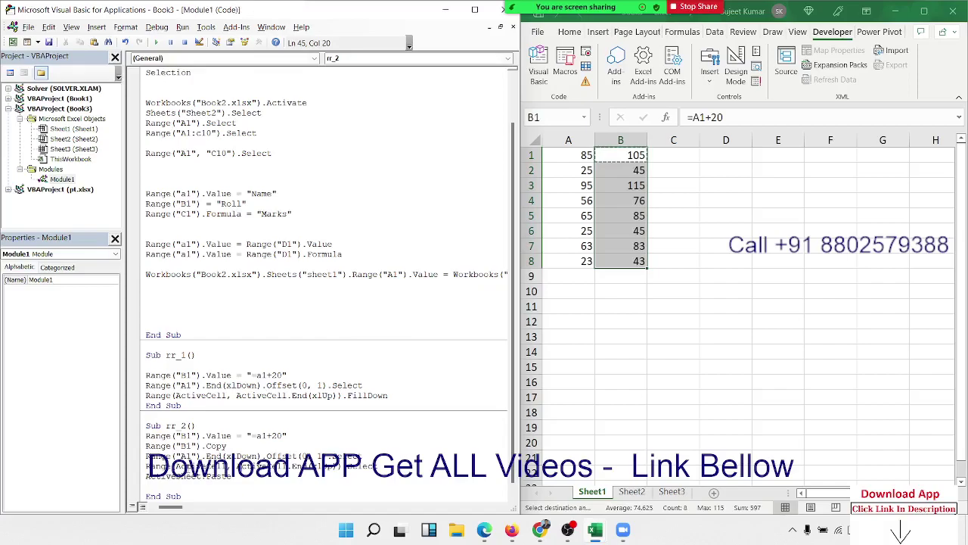
scroll(236, 456, "down", 1)
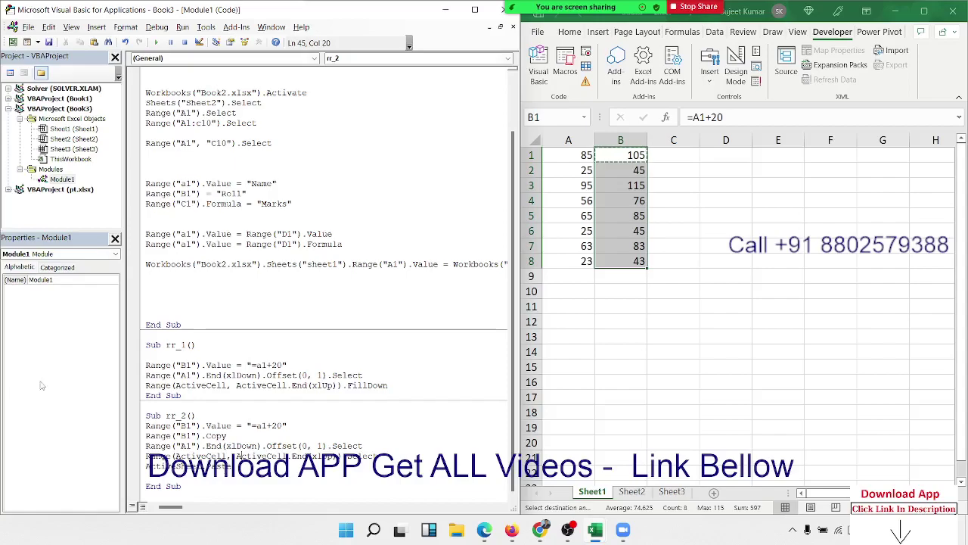
scroll(296, 236, "up", 1)
scroll(296, 239, "up", 1)
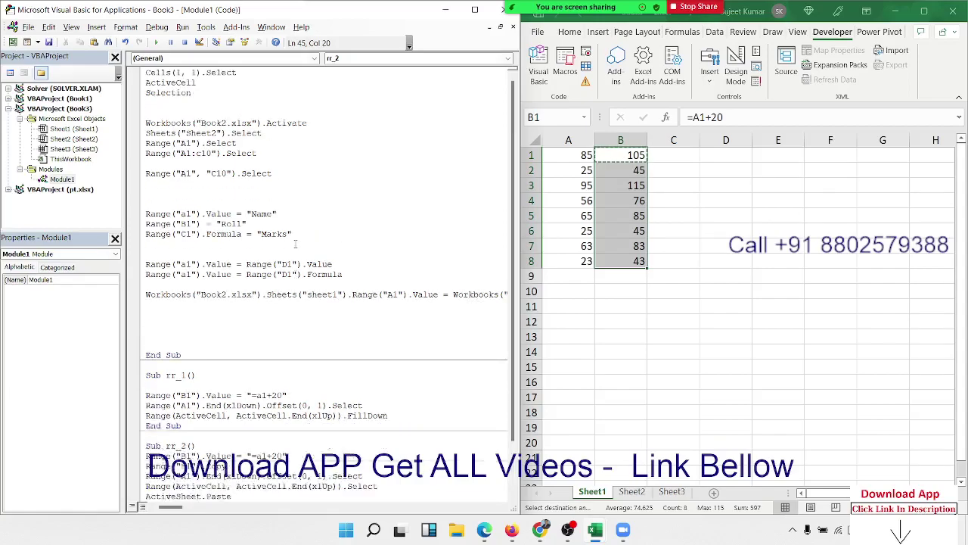
scroll(295, 242, "up", 1)
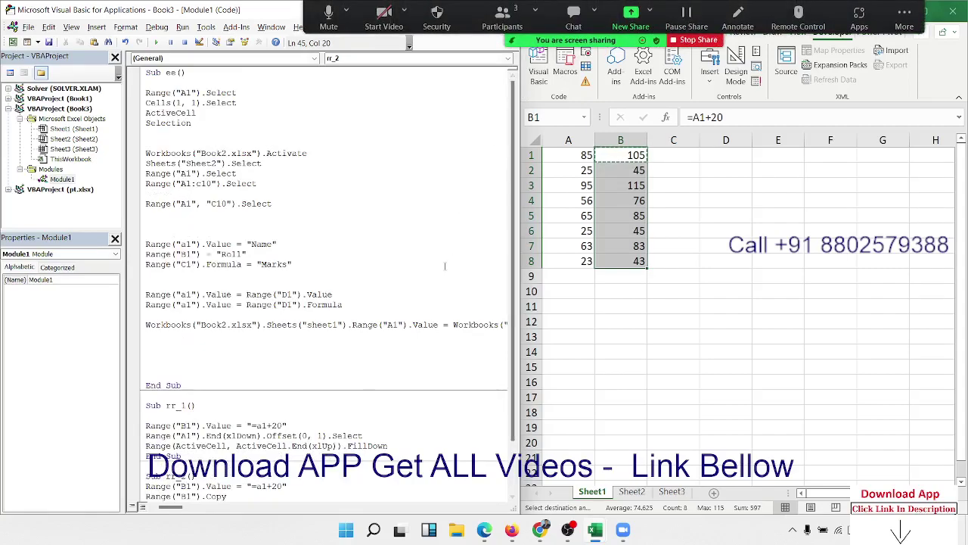
- Point out the 20 in rr_2's formula, check the meeting participants, and select all module code
scroll(249, 433, "down", 3)
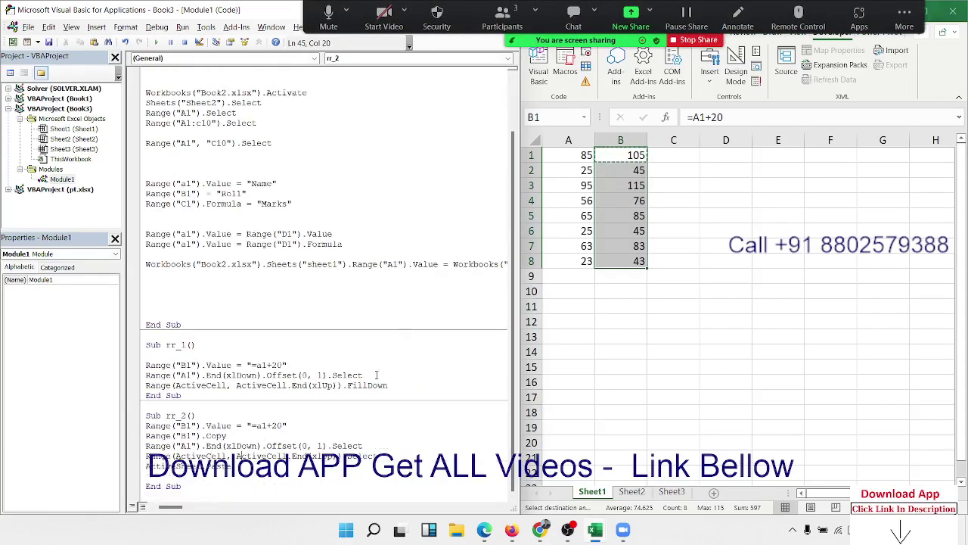
double_click(277, 426)
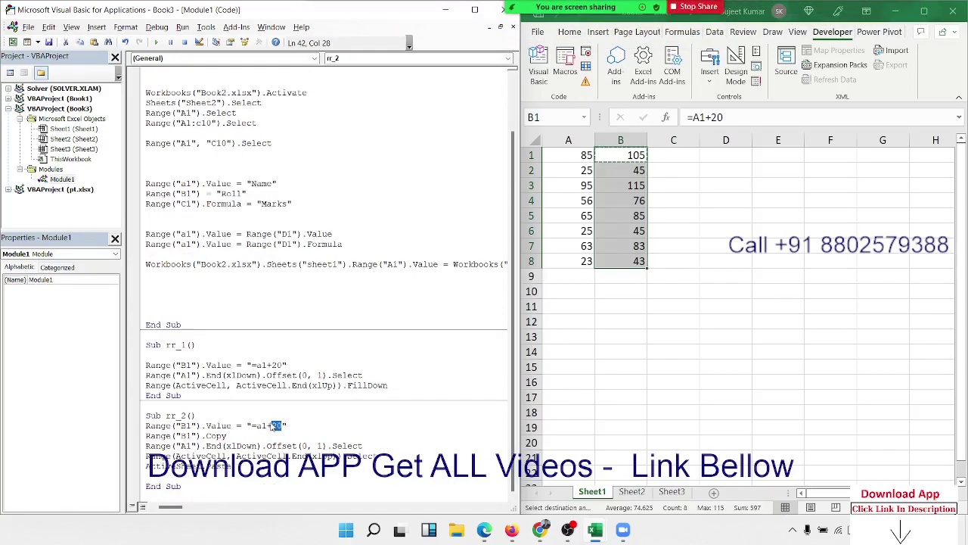
left_click(200, 486)
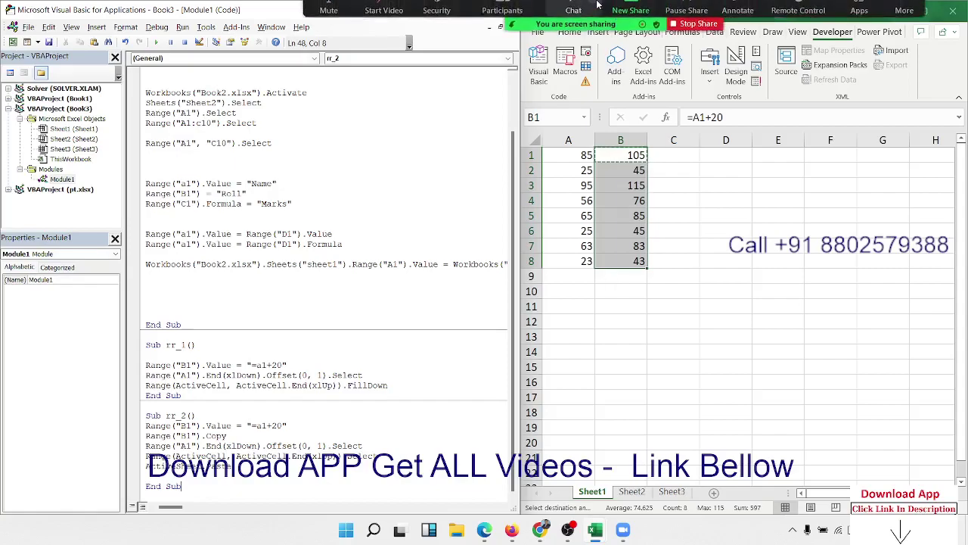
mouse_move(502, 23)
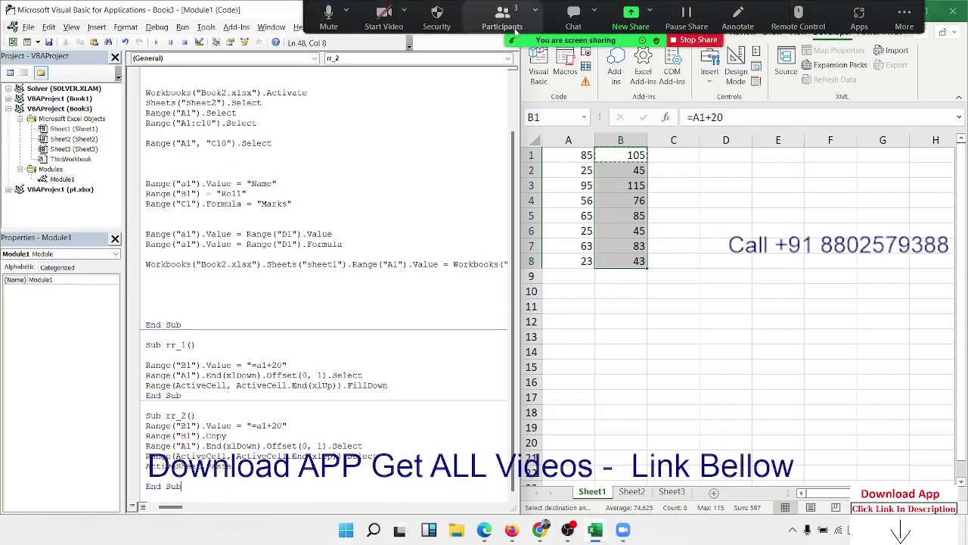
left_click(512, 26)
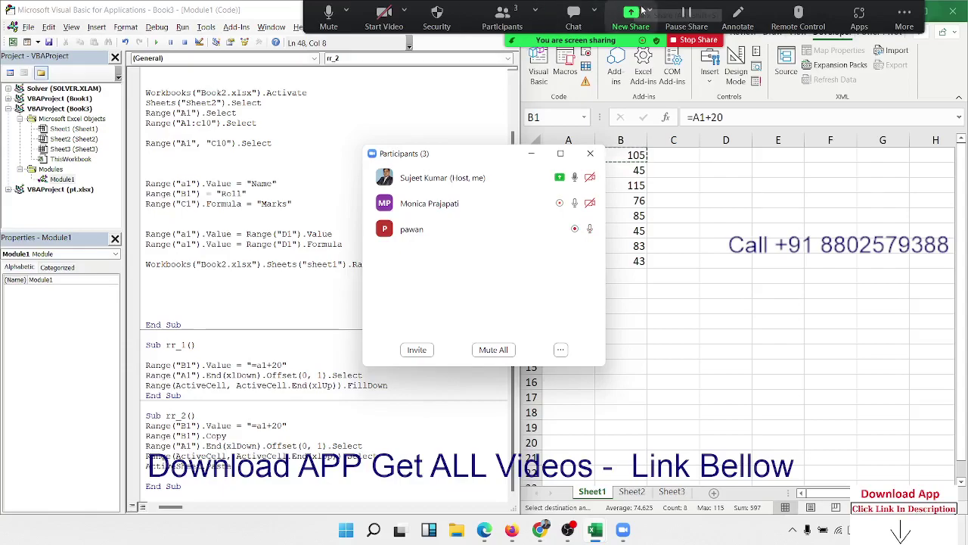
left_click(590, 154)
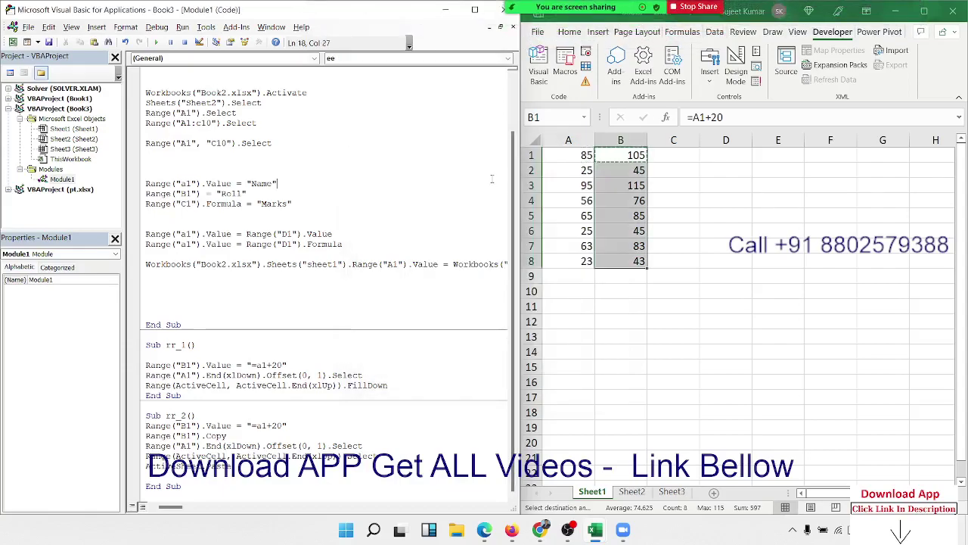
key("ctrl+a")
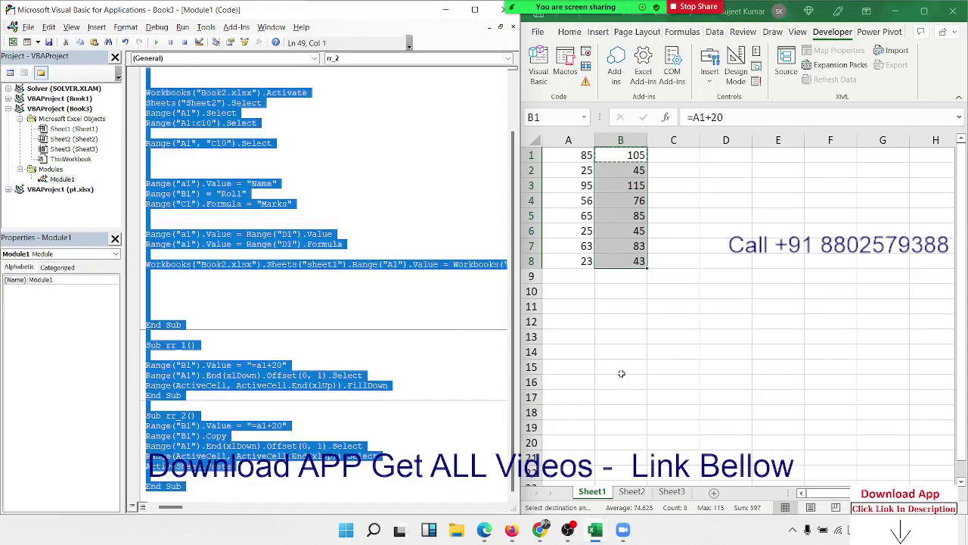
- Send the copied macro code to the VBA Class WhatsApp group, then choose to end the meeting
left_click(539, 529)
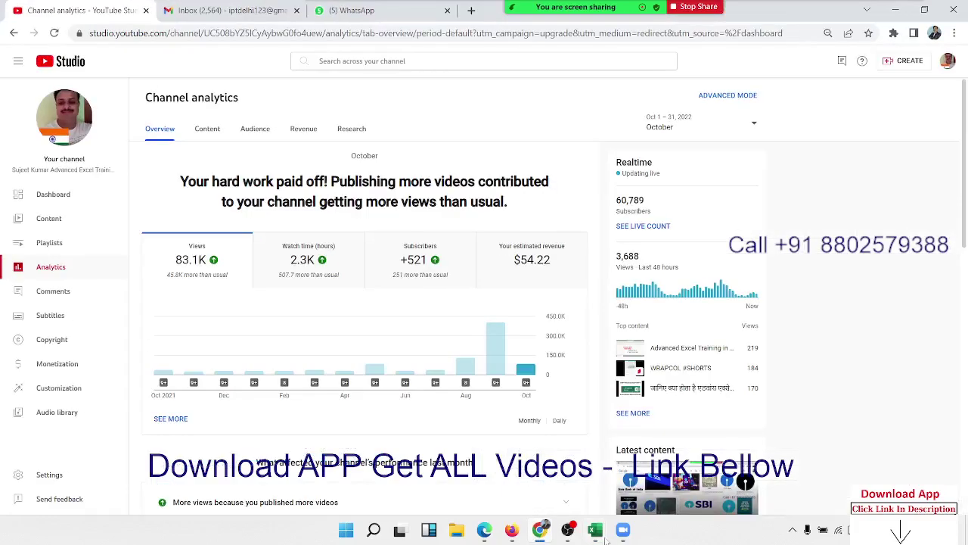
left_click(381, 14)
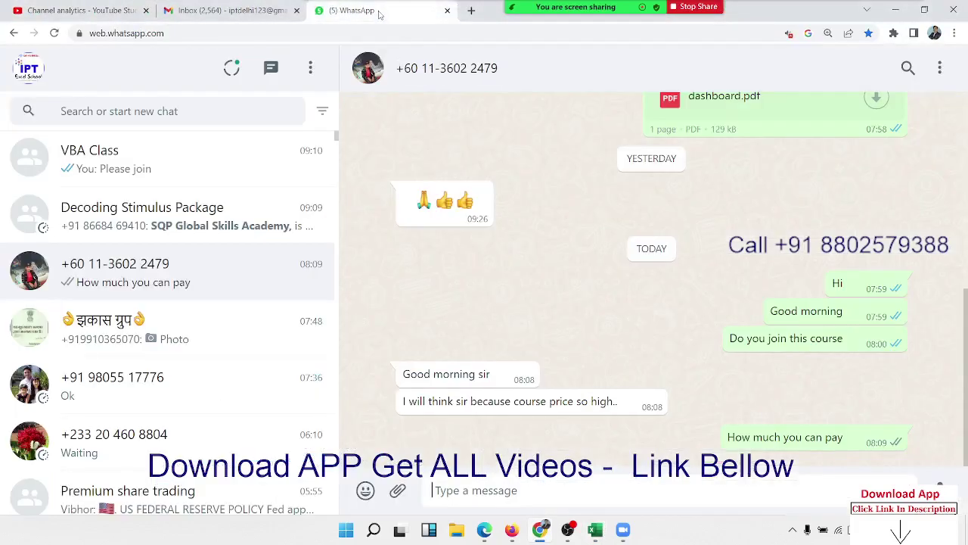
left_click(148, 160)
type("Workbooks(\"Book2.xlsx\").Sheets(\"sheet1\").Range(\"A1\").Value = Workbooks(\"Book1.xlsx\").Sheets(\"Sheet2\").Range(\"A2\").Value")
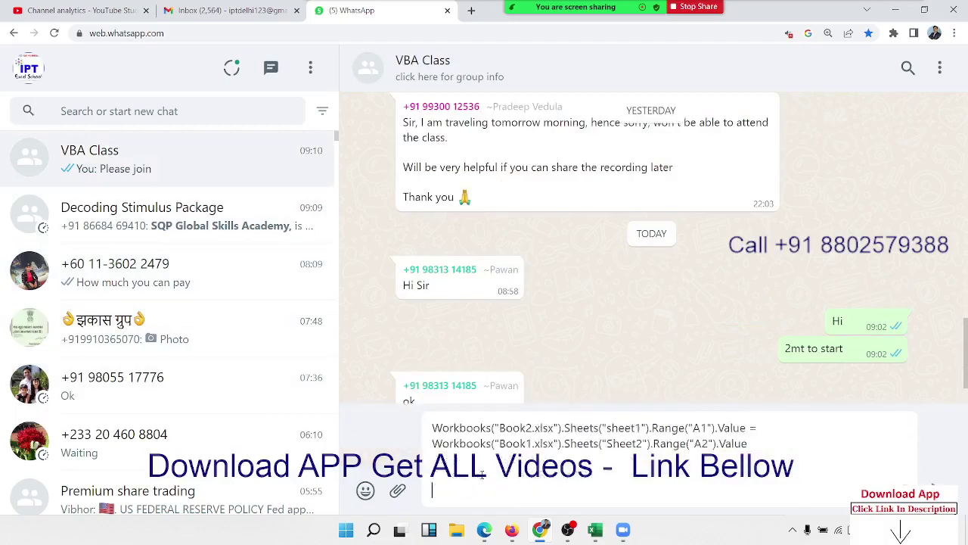
key("Return")
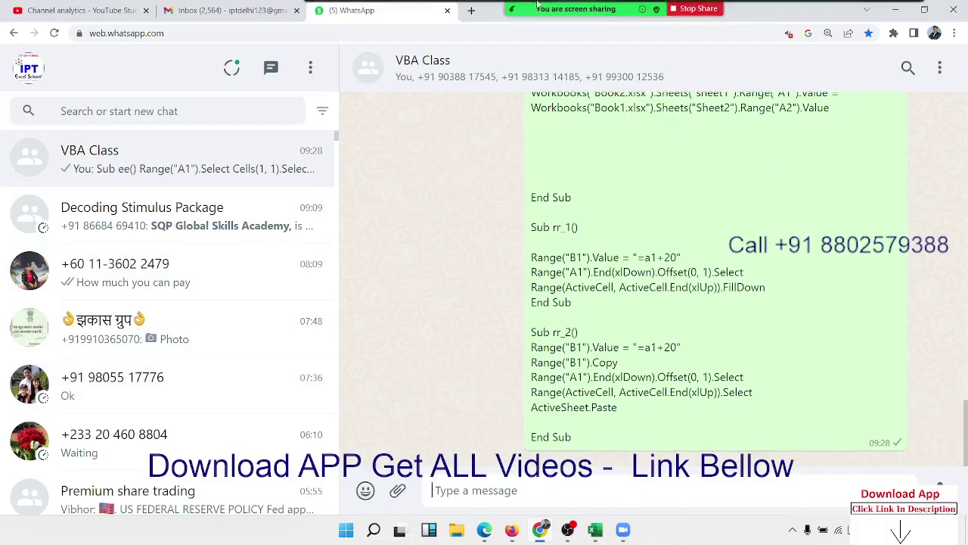
left_click(908, 23)
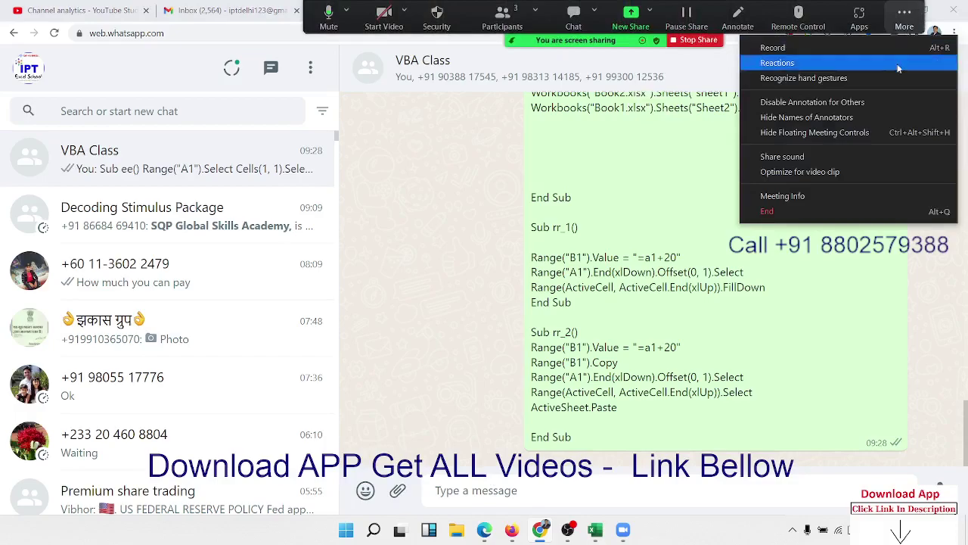
left_click(826, 212)
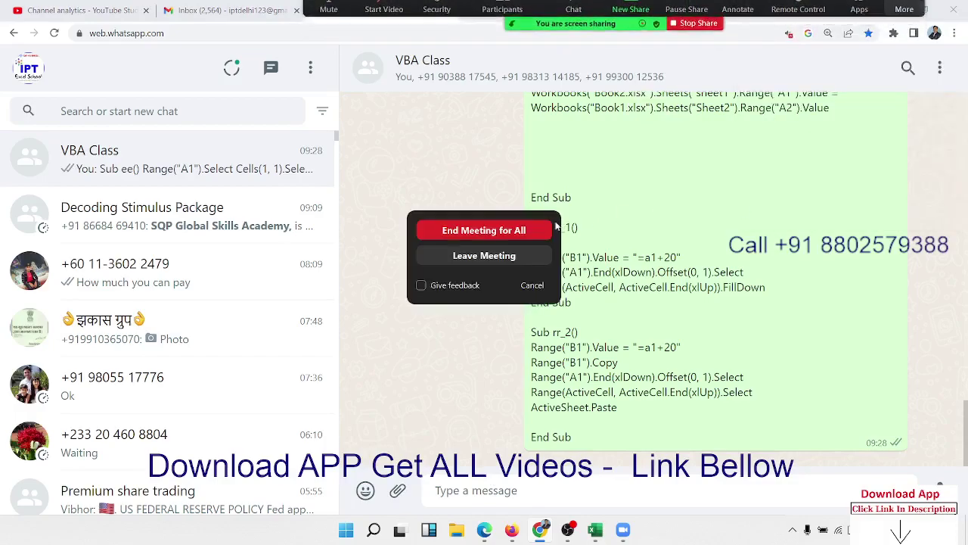